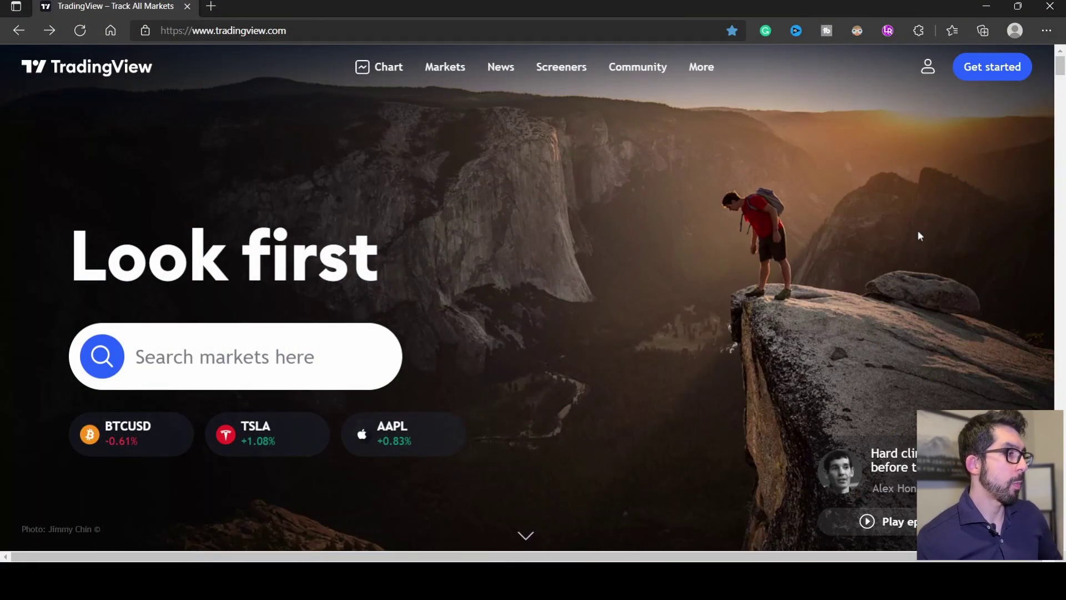
- Sign in to TradingView with the Facebook account and open the chart
{"action": "left_click", "coordinate": [927, 77]}
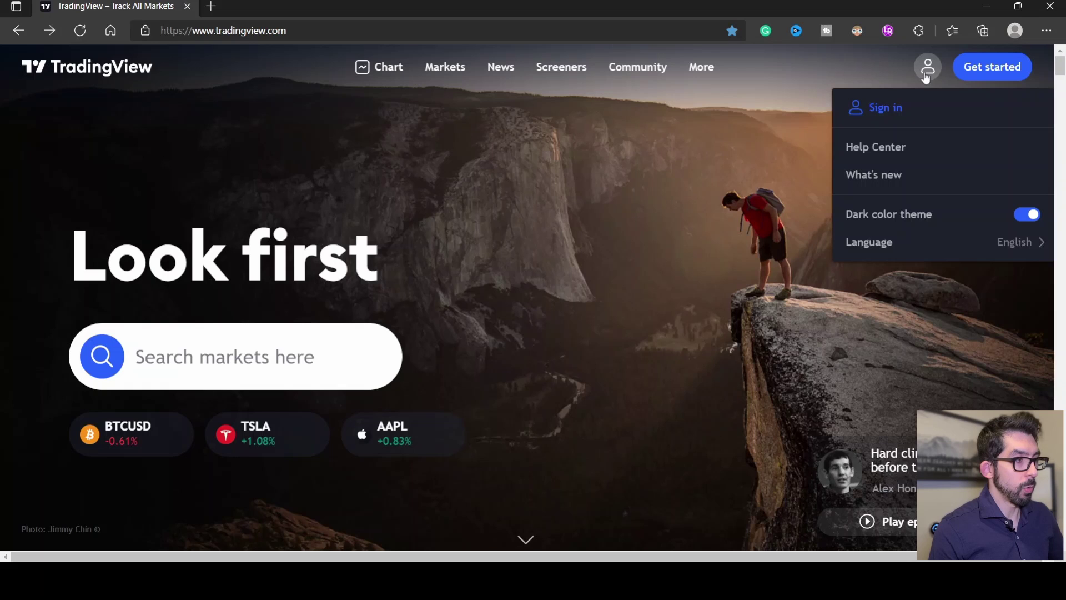
{"action": "left_click", "coordinate": [892, 113]}
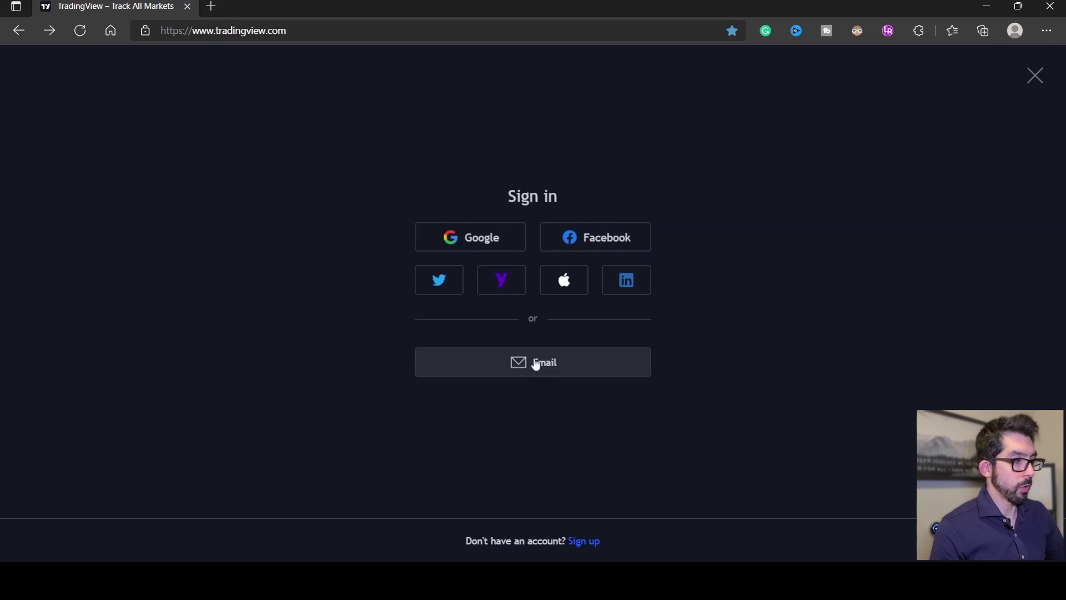
{"action": "left_click", "coordinate": [607, 239]}
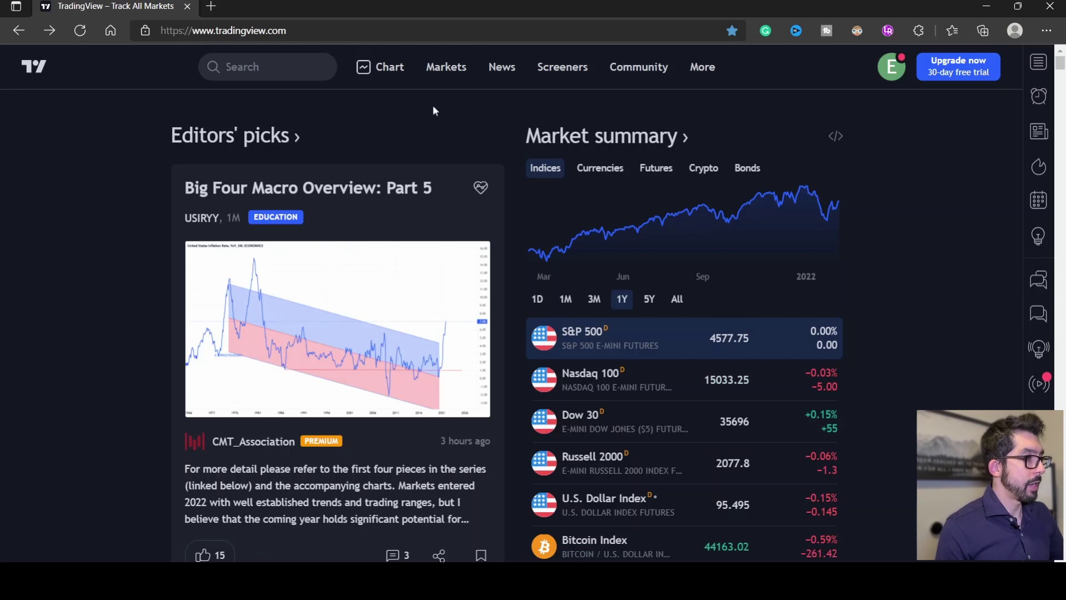
{"action": "left_click", "coordinate": [387, 68]}
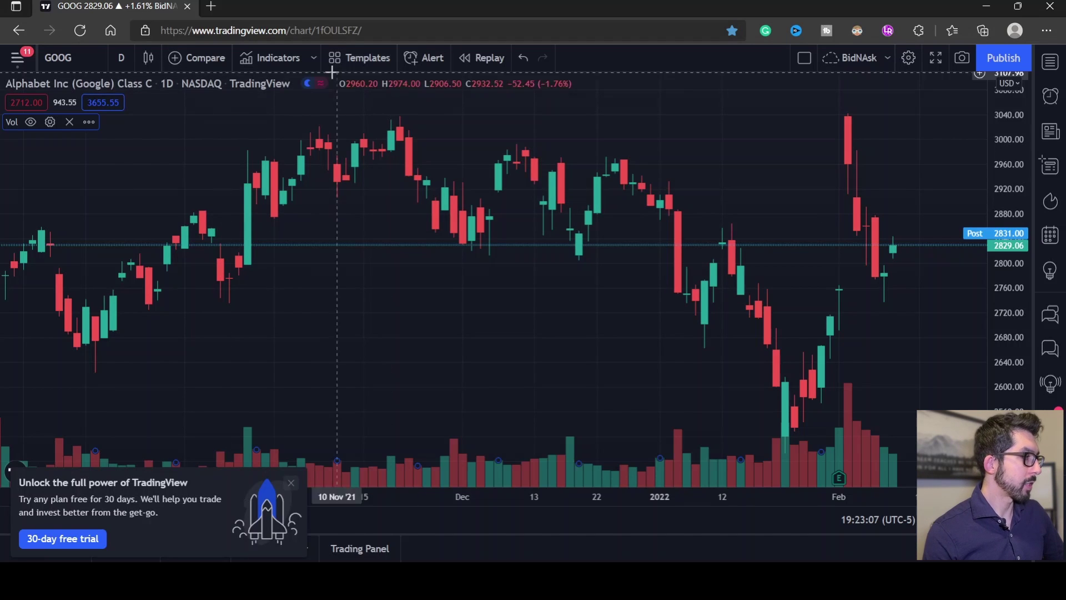
- Find the community script "SMAs (10,50,100,200) by Veta" and add it to the GOOG chart
{"action": "left_click", "coordinate": [276, 57]}
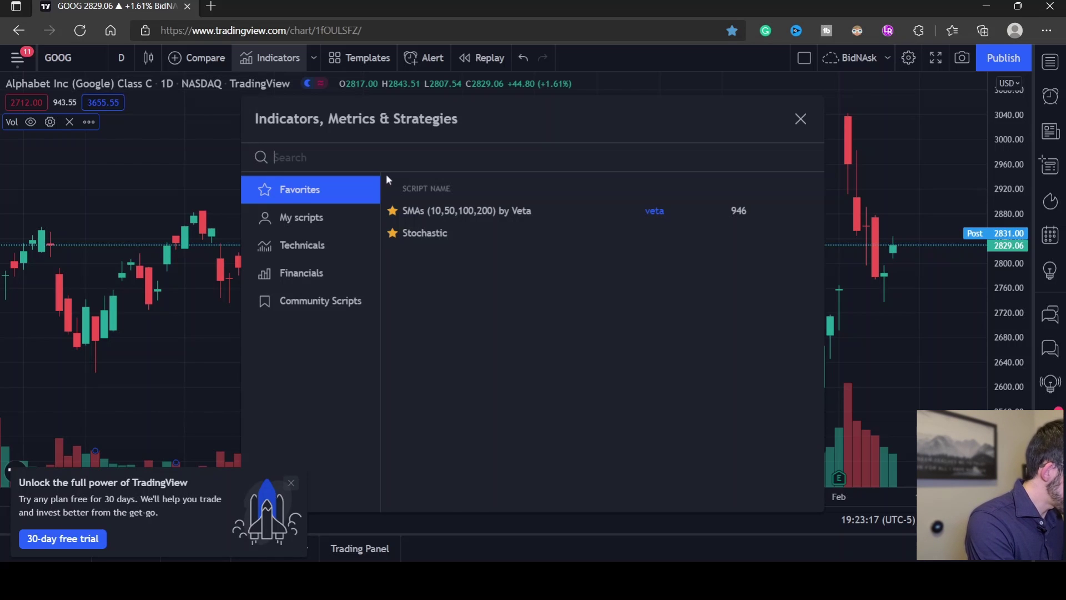
{"action": "type", "text": "smas"}
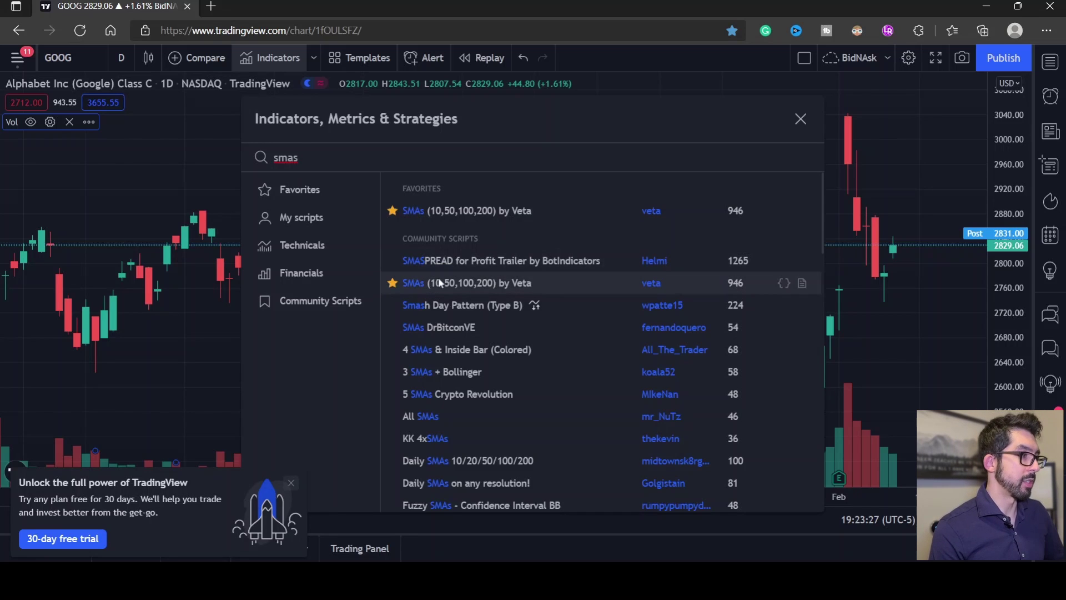
{"action": "left_click", "coordinate": [507, 284]}
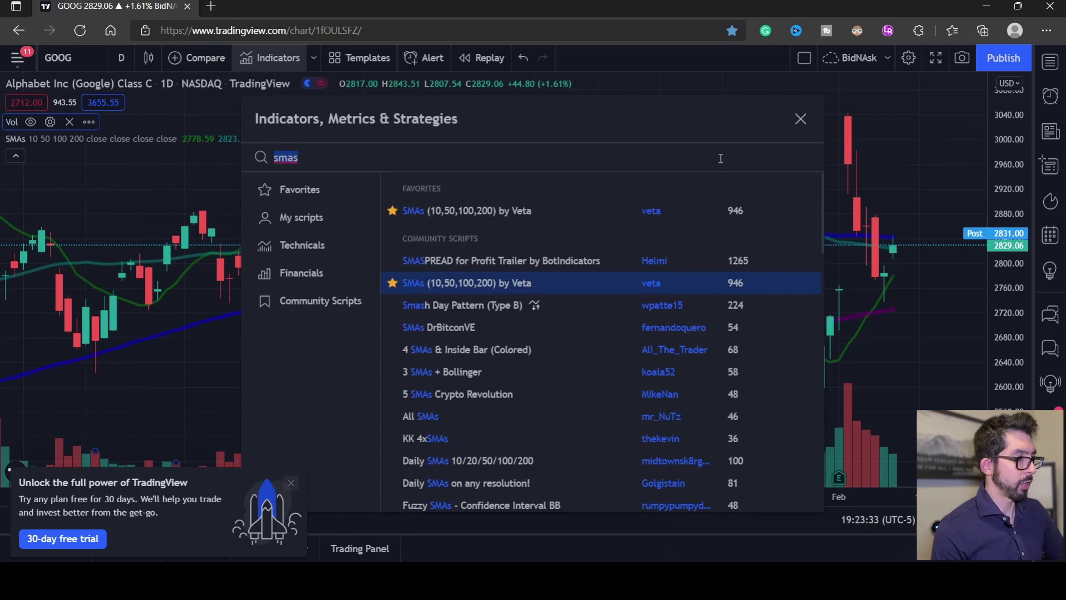
{"action": "left_click", "coordinate": [801, 120]}
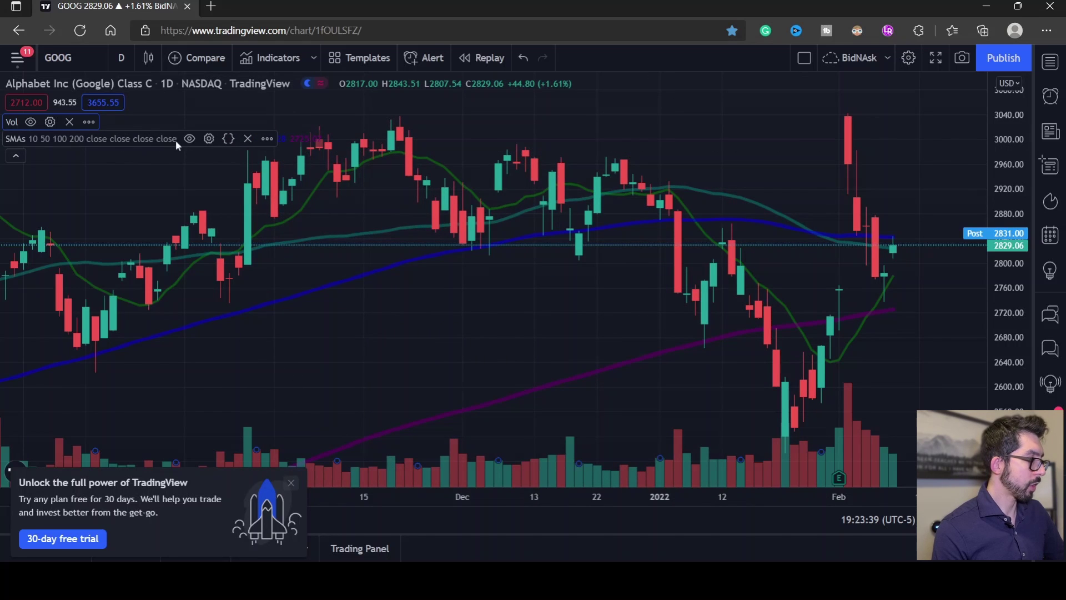
- Set Length1 of the SMAs indicator to 25
{"action": "left_click", "coordinate": [210, 139]}
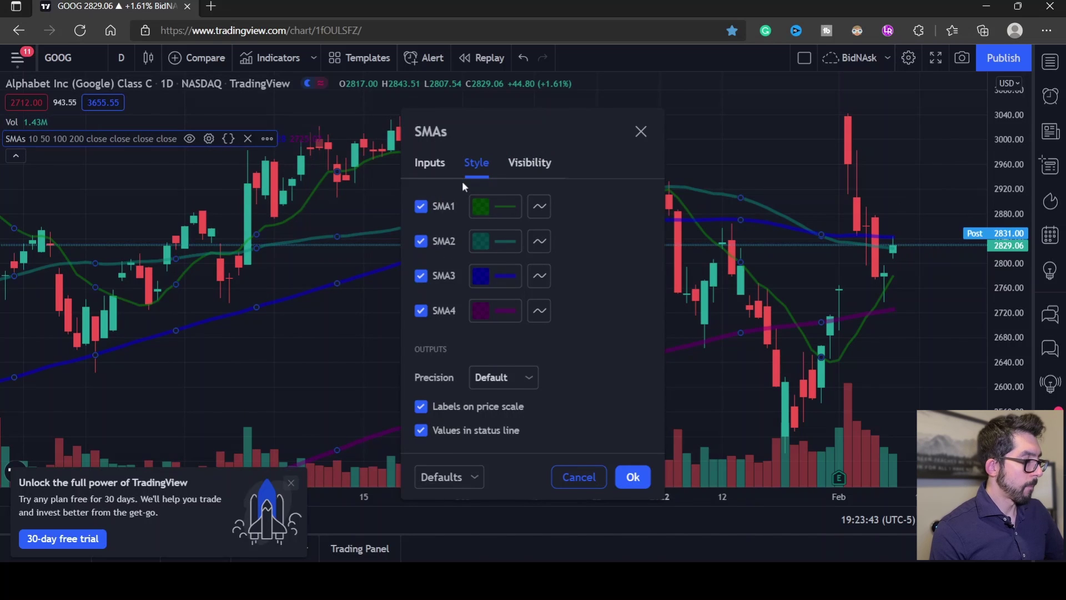
{"action": "left_click", "coordinate": [432, 171]}
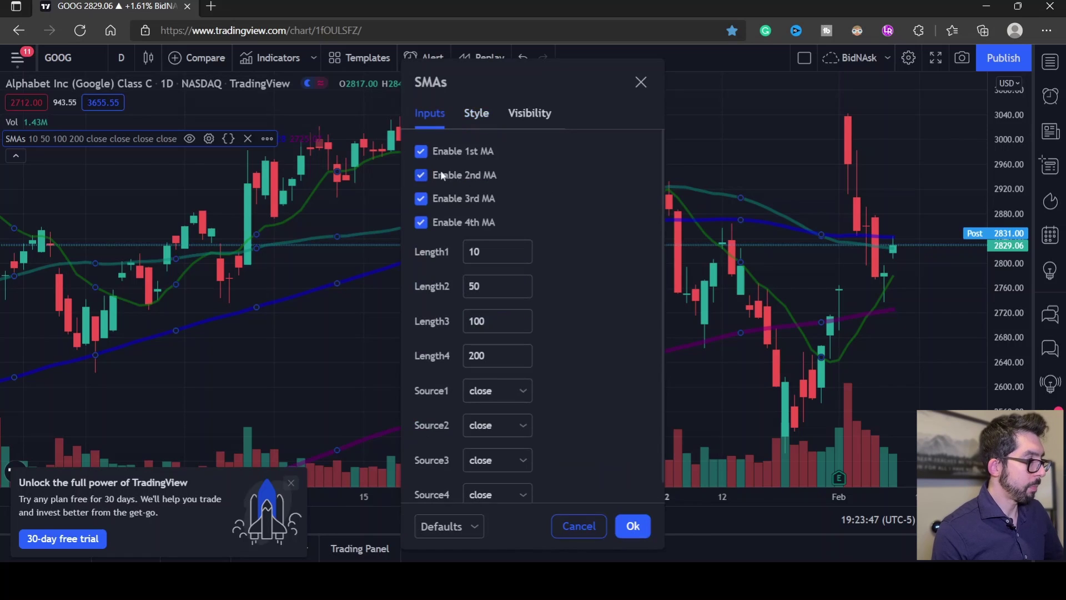
{"action": "left_click", "coordinate": [495, 250]}
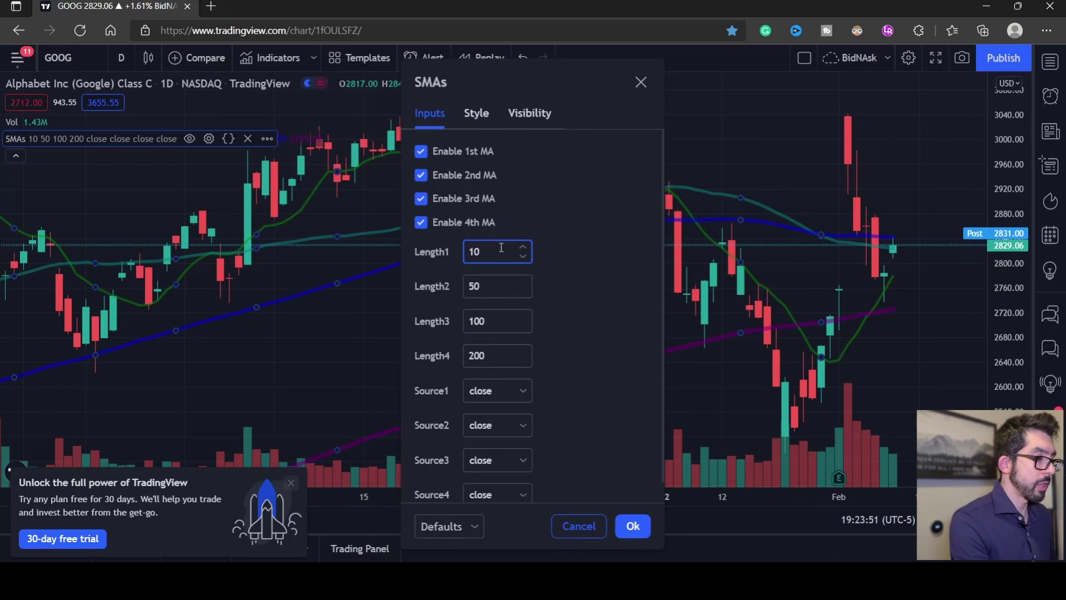
{"action": "key", "text": "BackSpace"}
{"action": "type", "text": "25"}
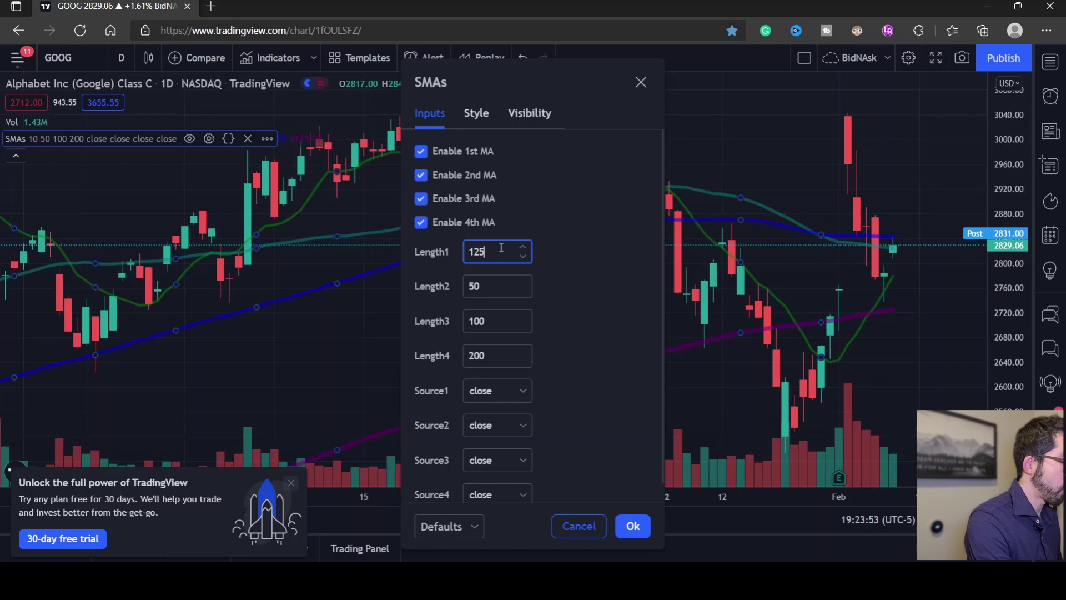
{"action": "key", "text": "BackSpace"}
{"action": "key", "text": "BackSpace"}
{"action": "key", "text": "BackSpace"}
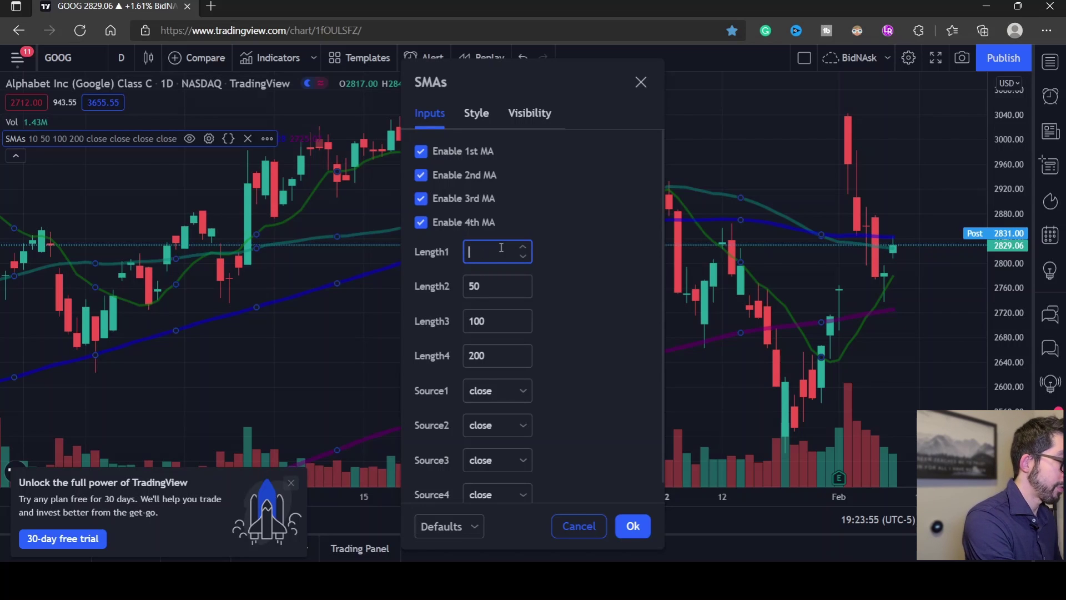
{"action": "type", "text": "25"}
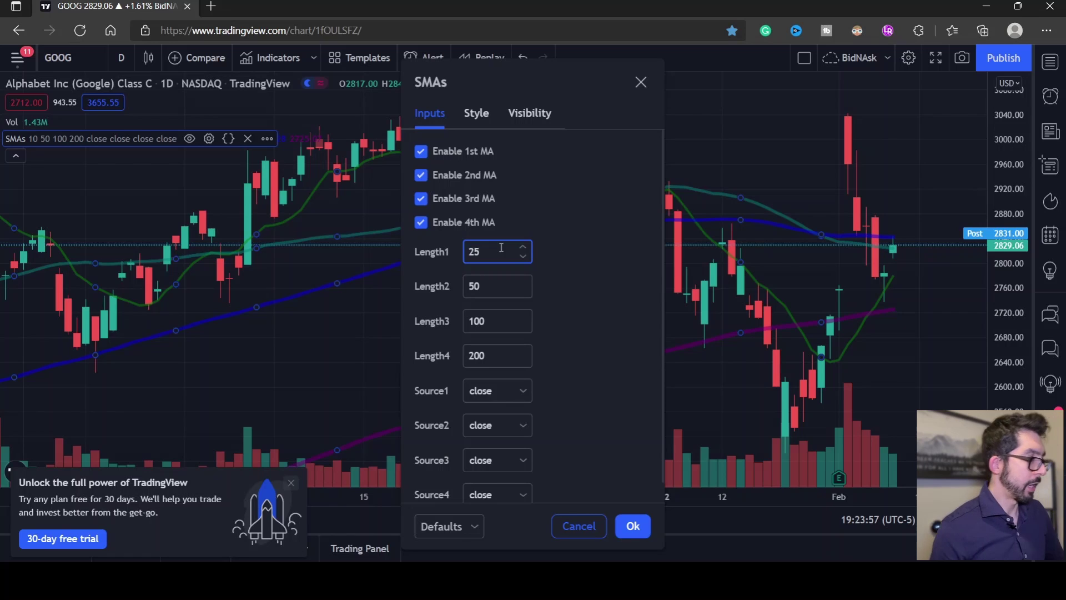
{"action": "left_click", "coordinate": [540, 252]}
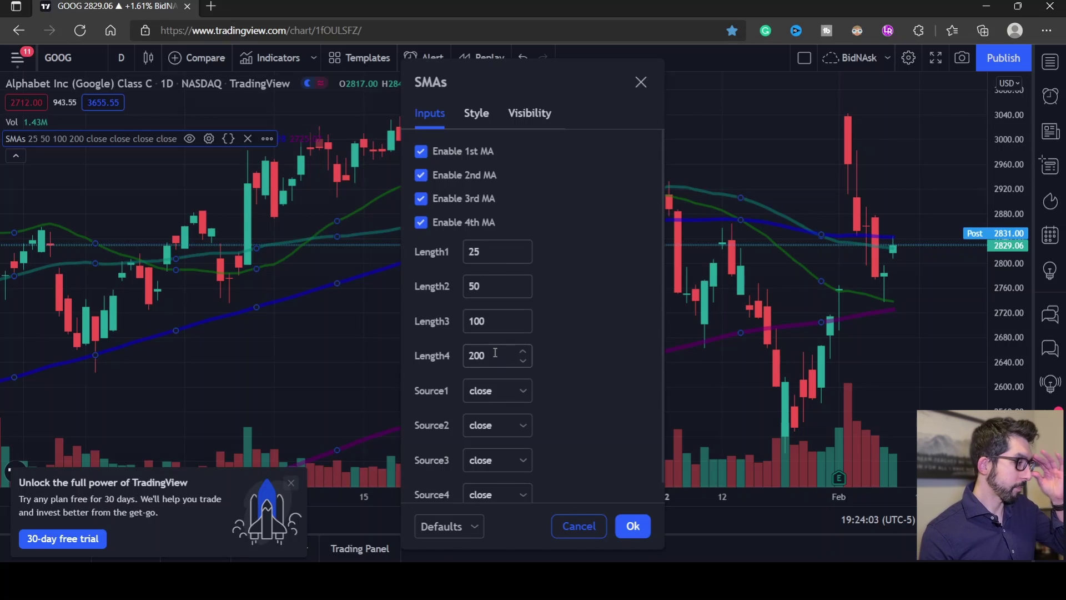
- Recolor the SMA1 line purple and the SMA2 line yellow in the SMAs style settings
{"action": "left_click", "coordinate": [481, 109]}
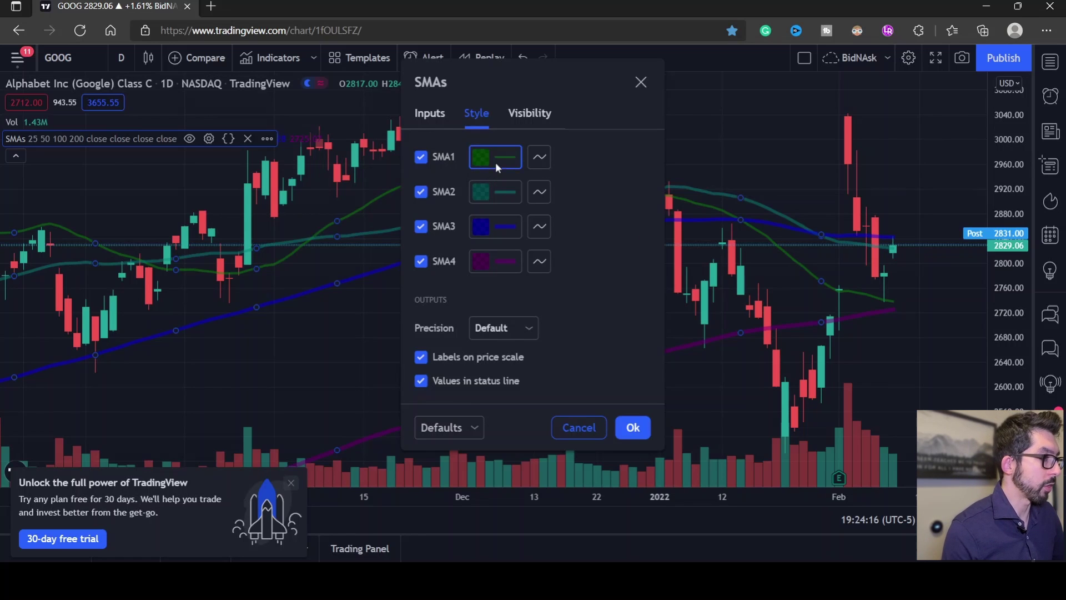
{"action": "left_click", "coordinate": [495, 162]}
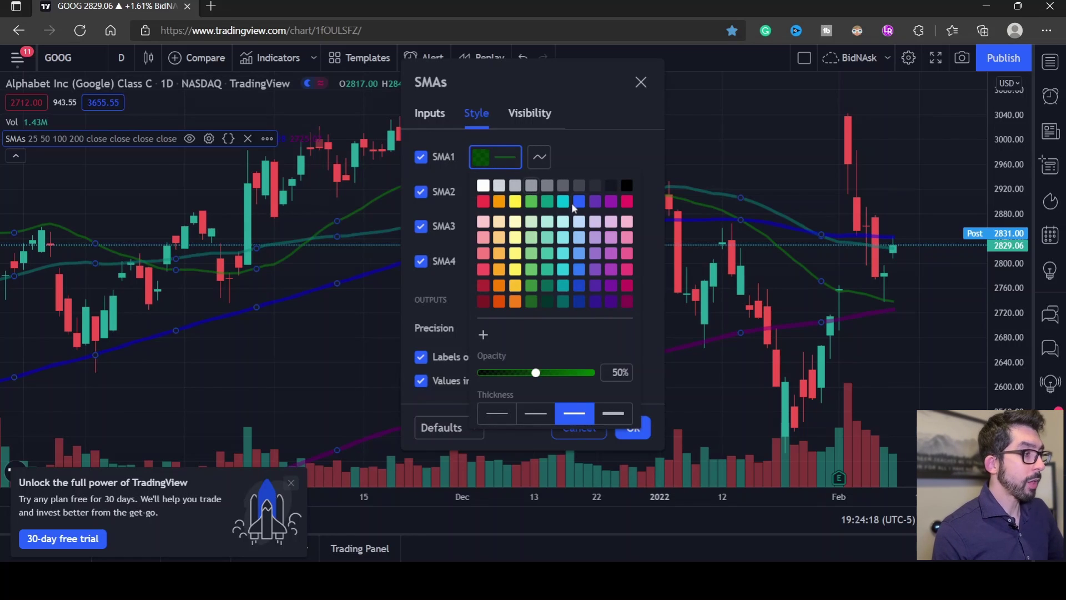
{"action": "left_click", "coordinate": [595, 202]}
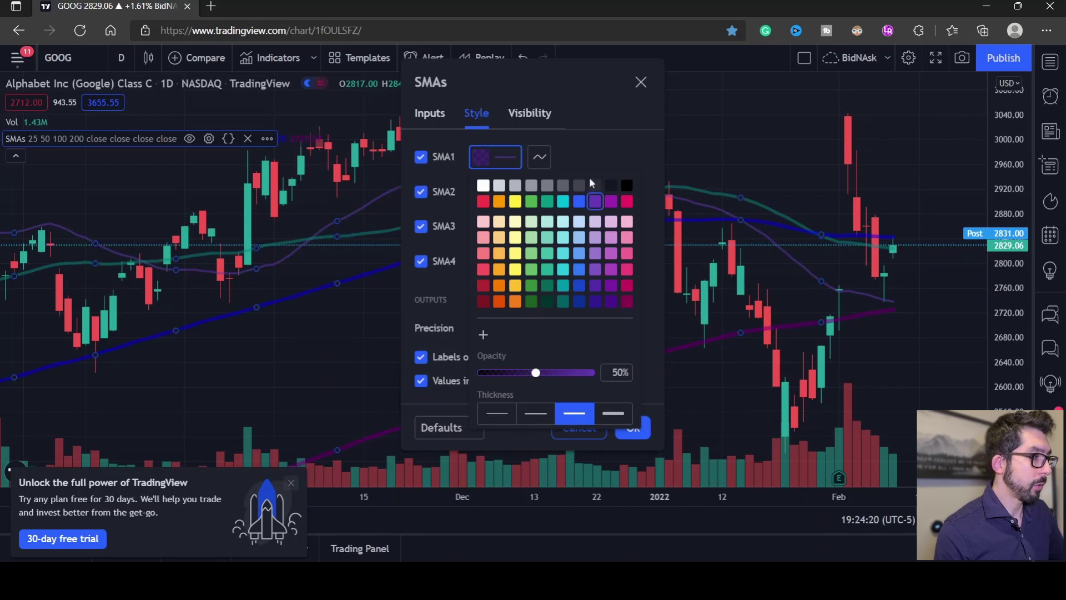
{"action": "left_click", "coordinate": [595, 163]}
{"action": "left_click", "coordinate": [489, 193]}
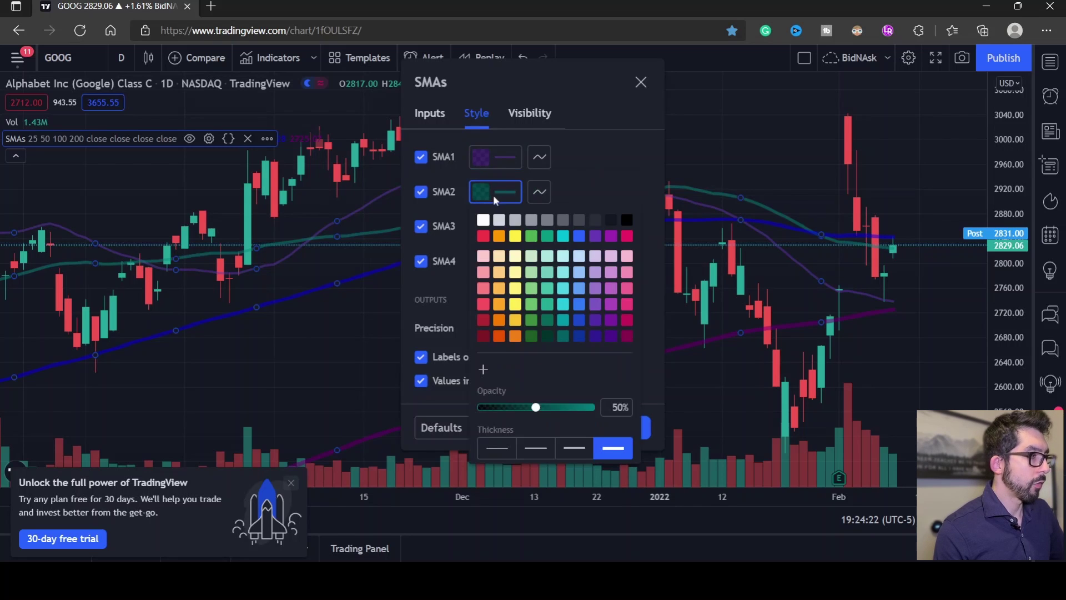
{"action": "left_click", "coordinate": [515, 236]}
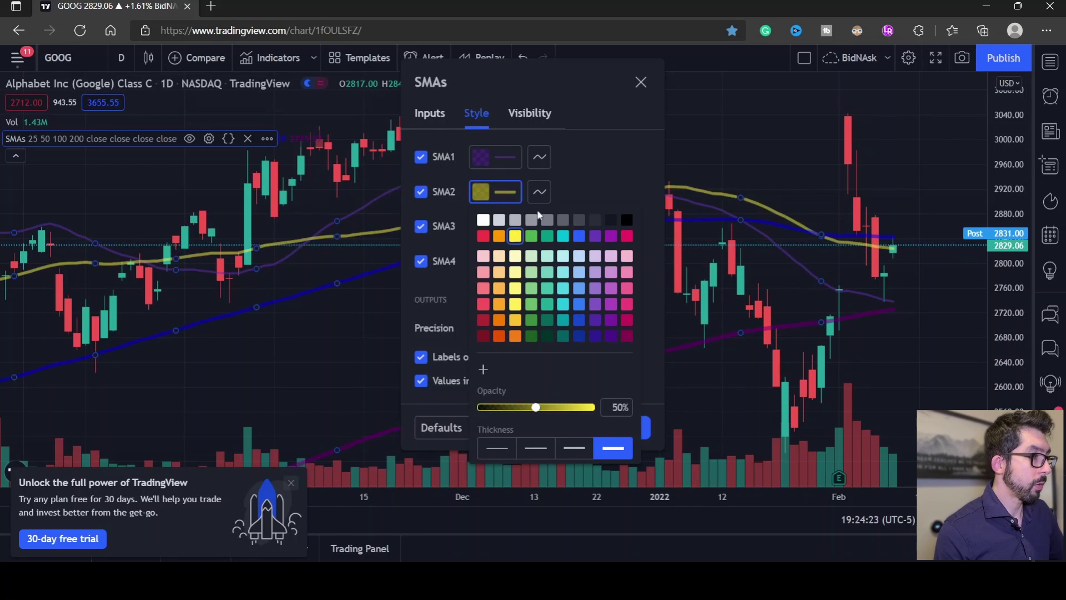
{"action": "left_click", "coordinate": [584, 179]}
- Recolor the SMA3 line green and the SMA4 line white, and apply the SMAs settings
{"action": "left_click", "coordinate": [496, 226]}
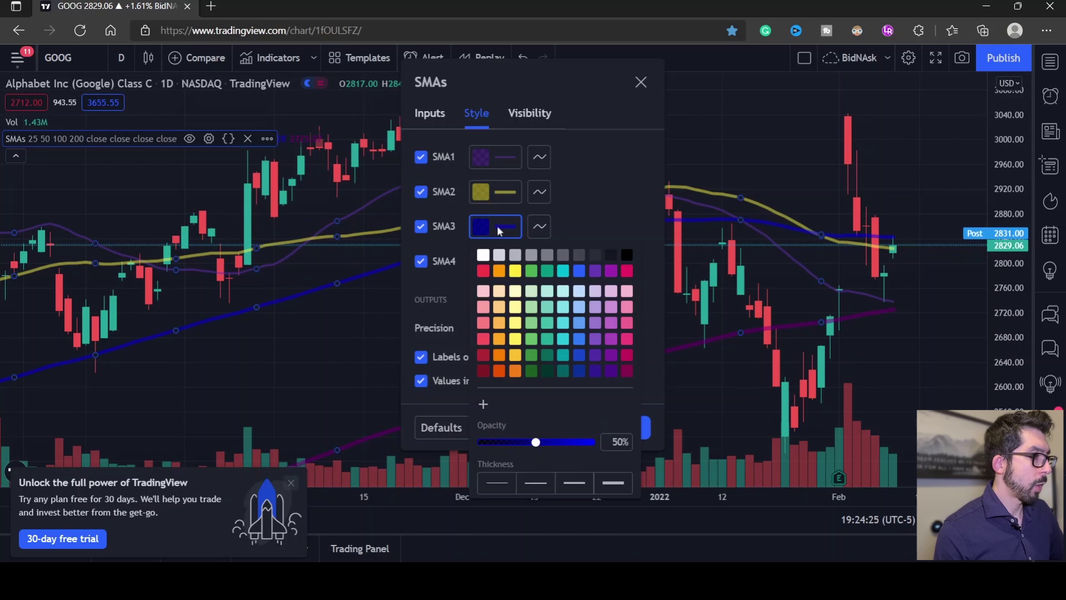
{"action": "left_click", "coordinate": [547, 271]}
{"action": "left_click", "coordinate": [581, 227]}
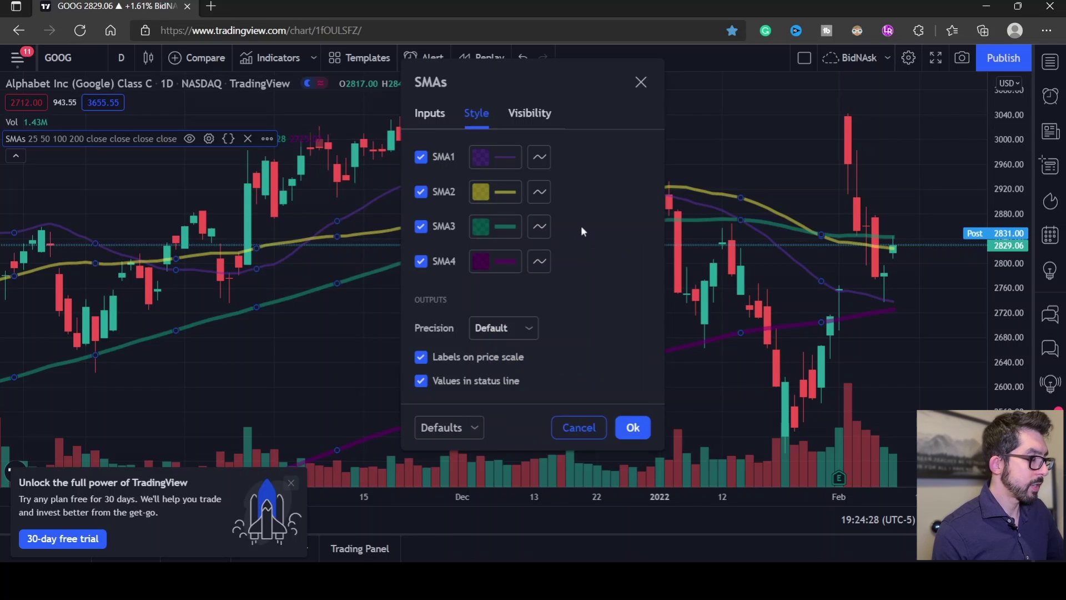
{"action": "left_click", "coordinate": [494, 261]}
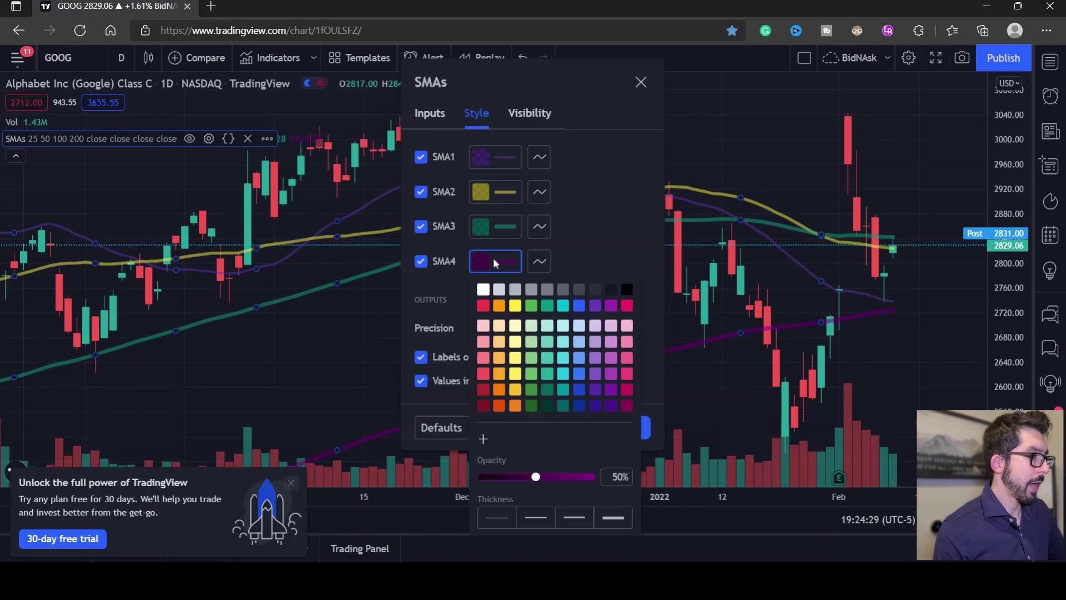
{"action": "left_click", "coordinate": [483, 290]}
{"action": "left_click", "coordinate": [583, 241]}
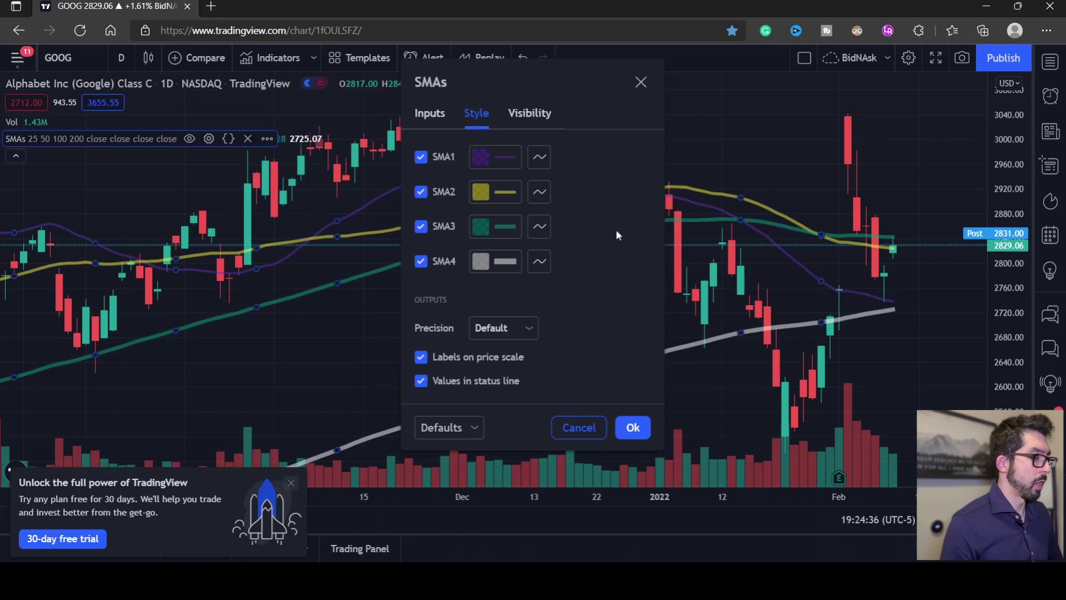
{"action": "left_click", "coordinate": [635, 429]}
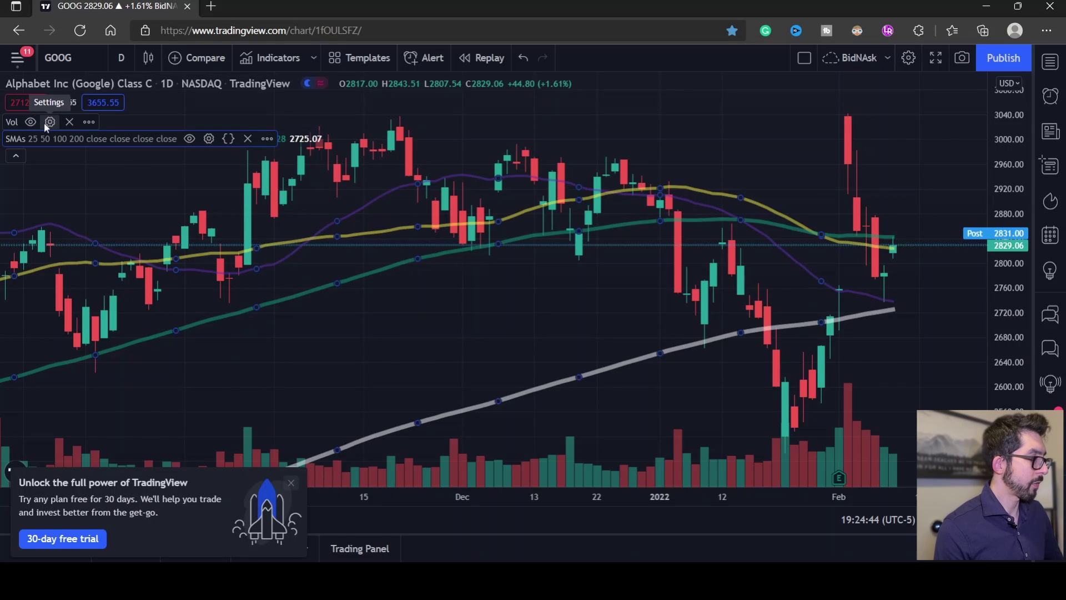
- Enable the Volume MA line in the volume indicator's style settings and apply the change
{"action": "left_click", "coordinate": [48, 122]}
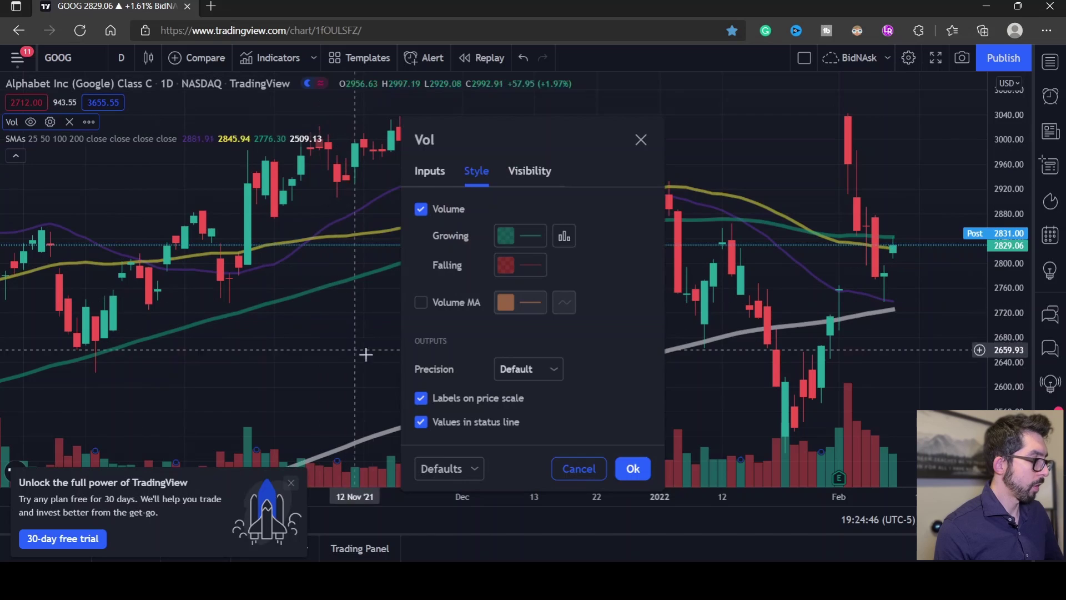
{"action": "left_click", "coordinate": [422, 303]}
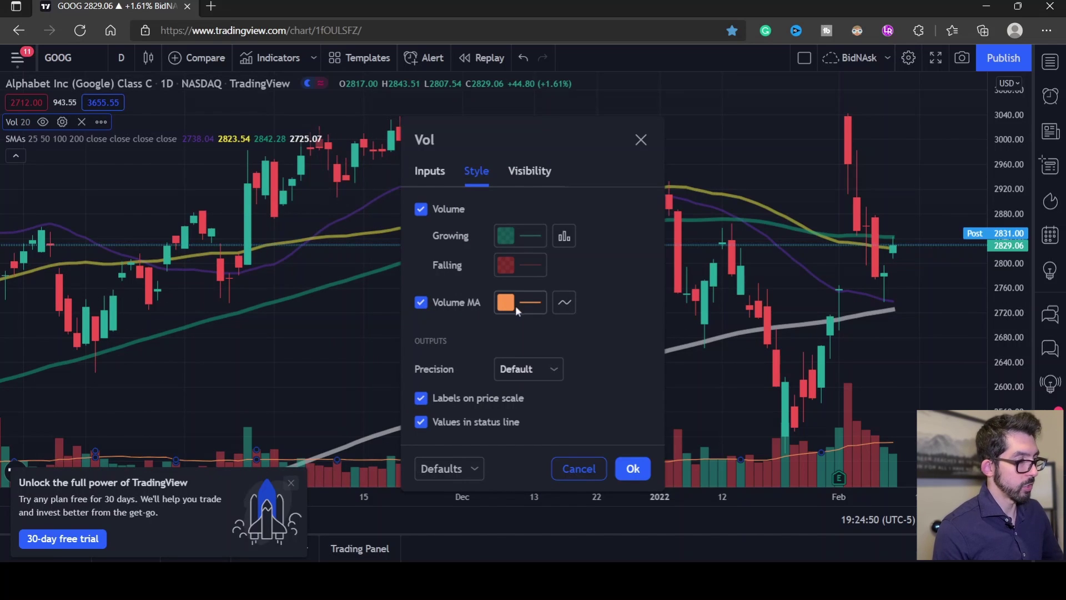
{"action": "left_click", "coordinate": [632, 468]}
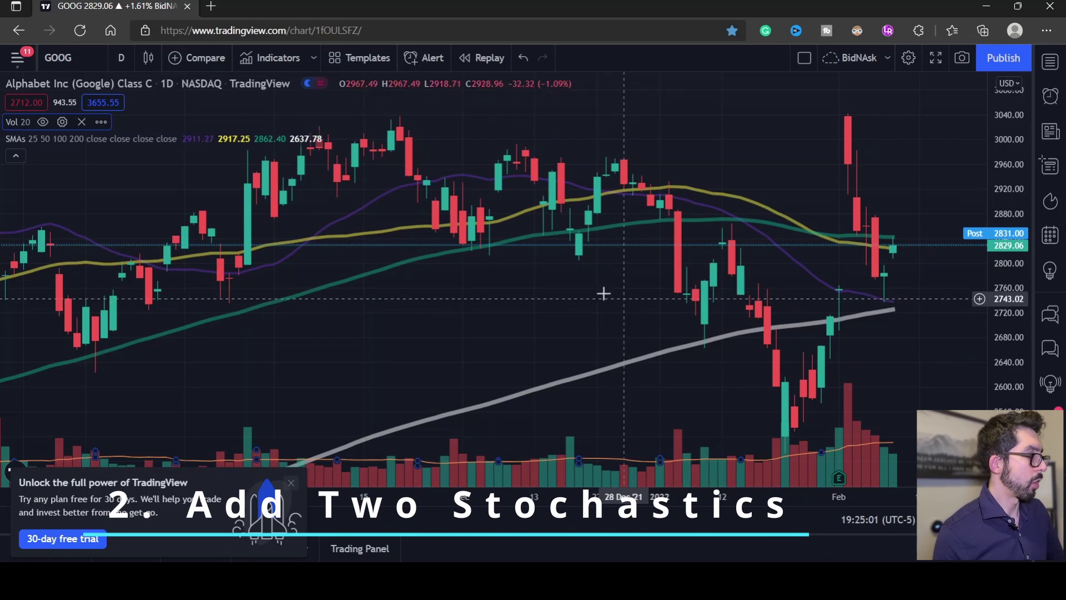
- Add the built-in Stochastic technical indicator to the chart twice
{"action": "left_click", "coordinate": [268, 62]}
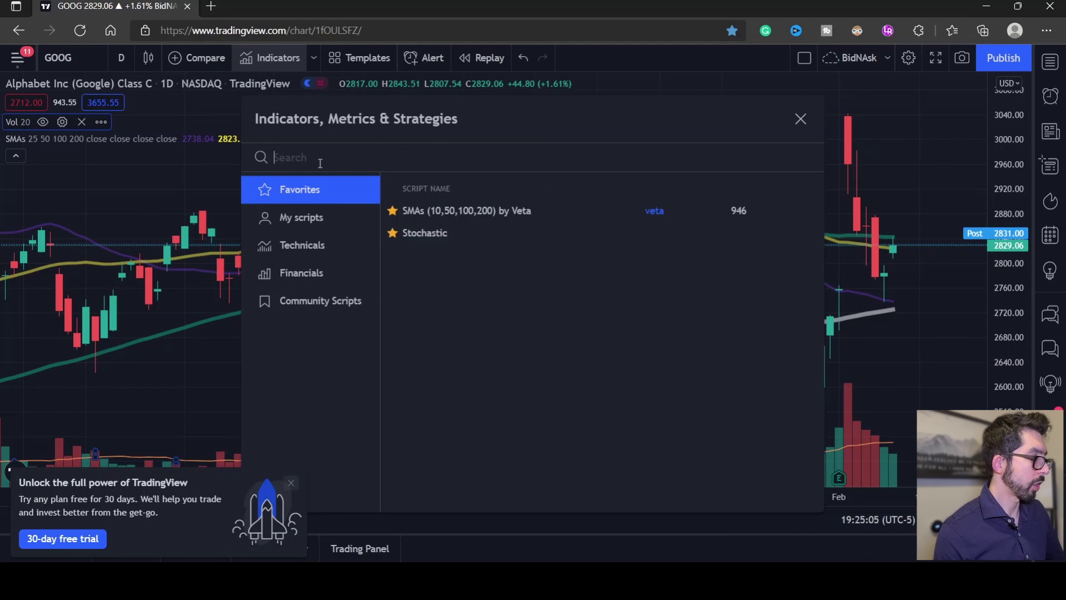
{"action": "type", "text": "stoch"}
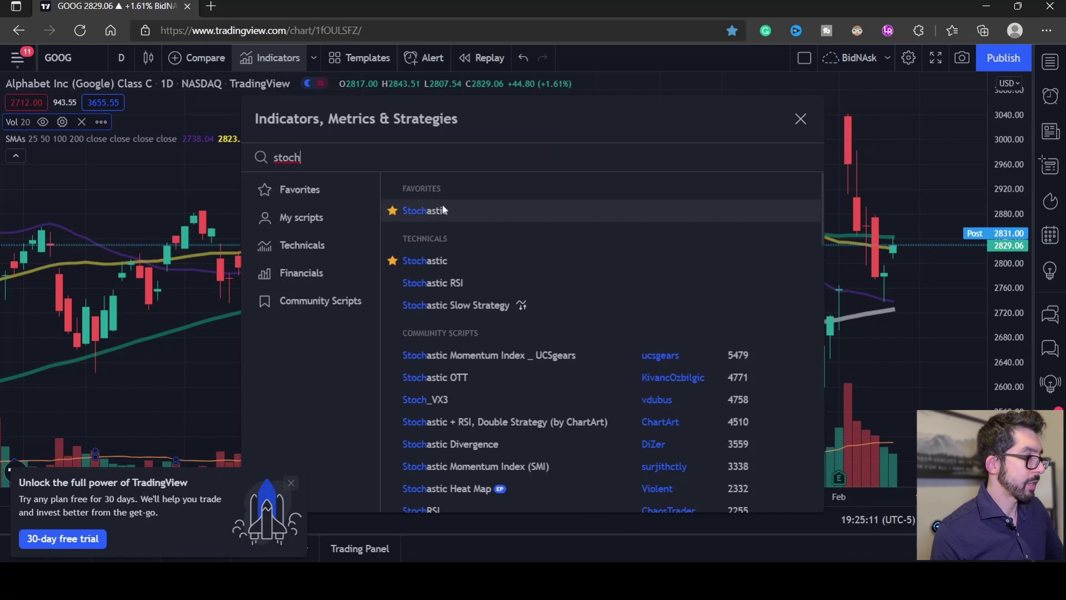
{"action": "left_click", "coordinate": [445, 261]}
{"action": "left_click", "coordinate": [444, 261]}
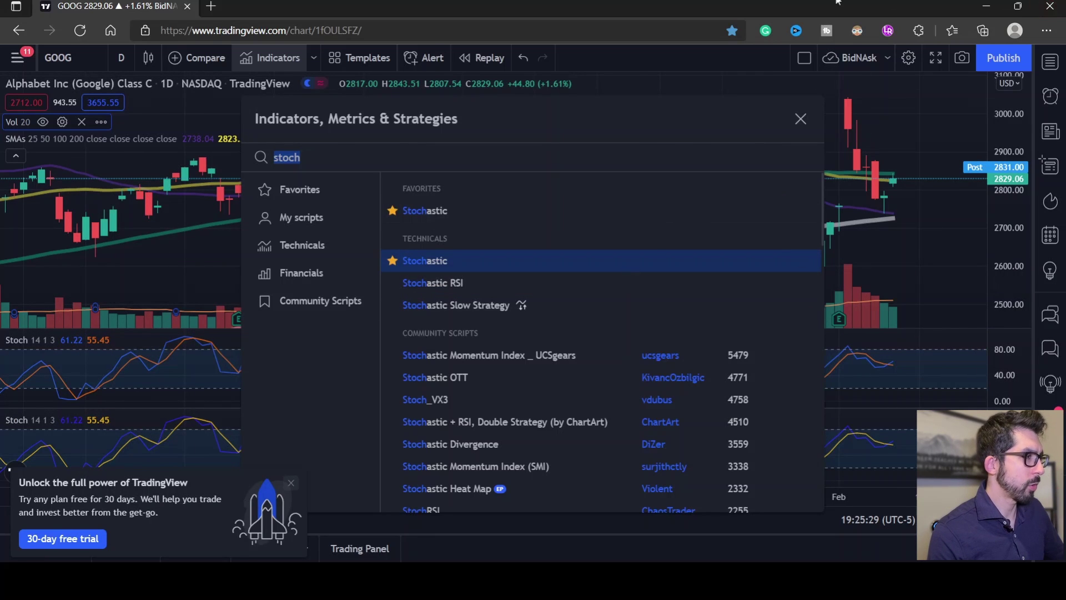
{"action": "left_click", "coordinate": [799, 119]}
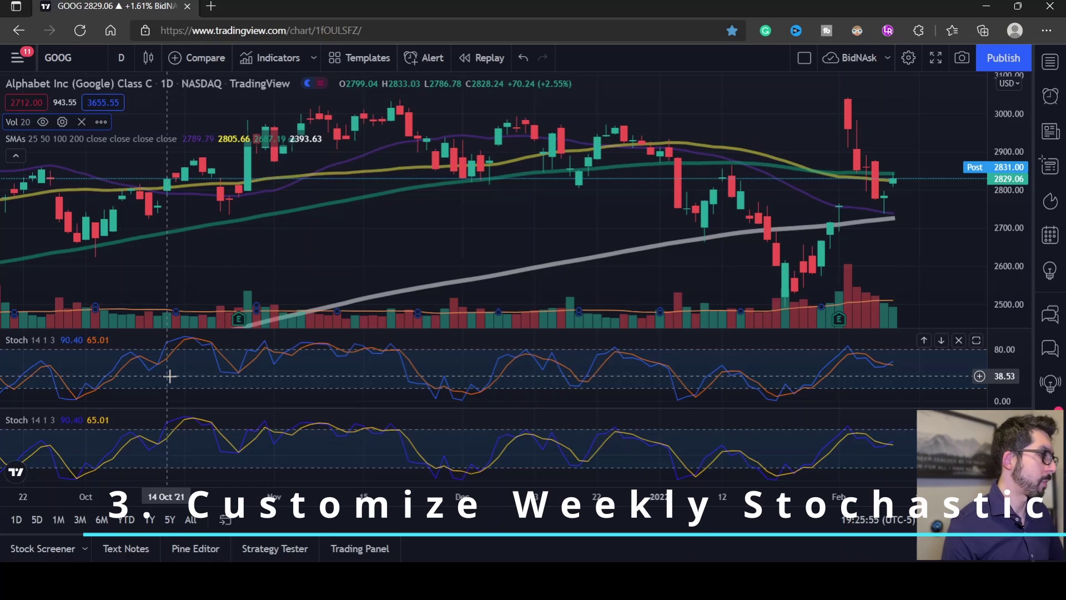
- Set the %K line of the upper Stochastic indicator to red
{"action": "mouse_move", "coordinate": [78, 345]}
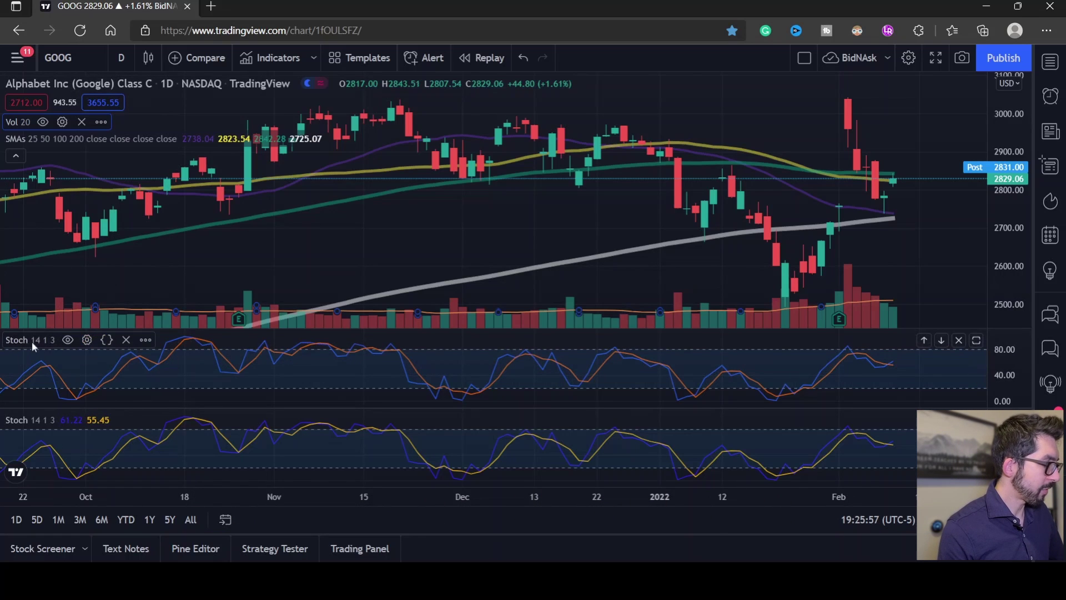
{"action": "left_click", "coordinate": [87, 341]}
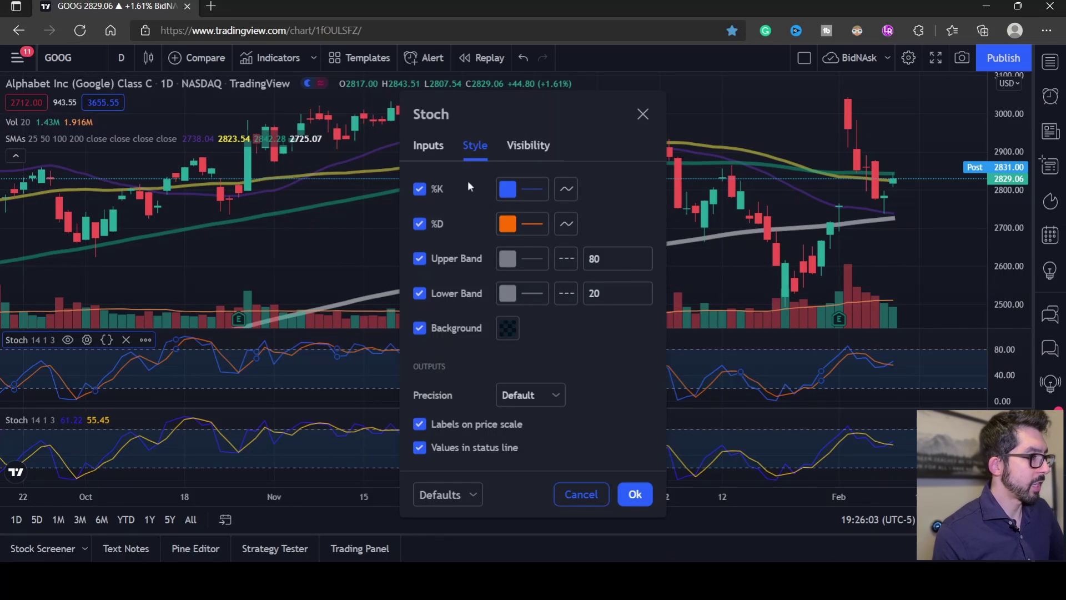
{"action": "left_click", "coordinate": [511, 190]}
{"action": "left_click", "coordinate": [511, 234]}
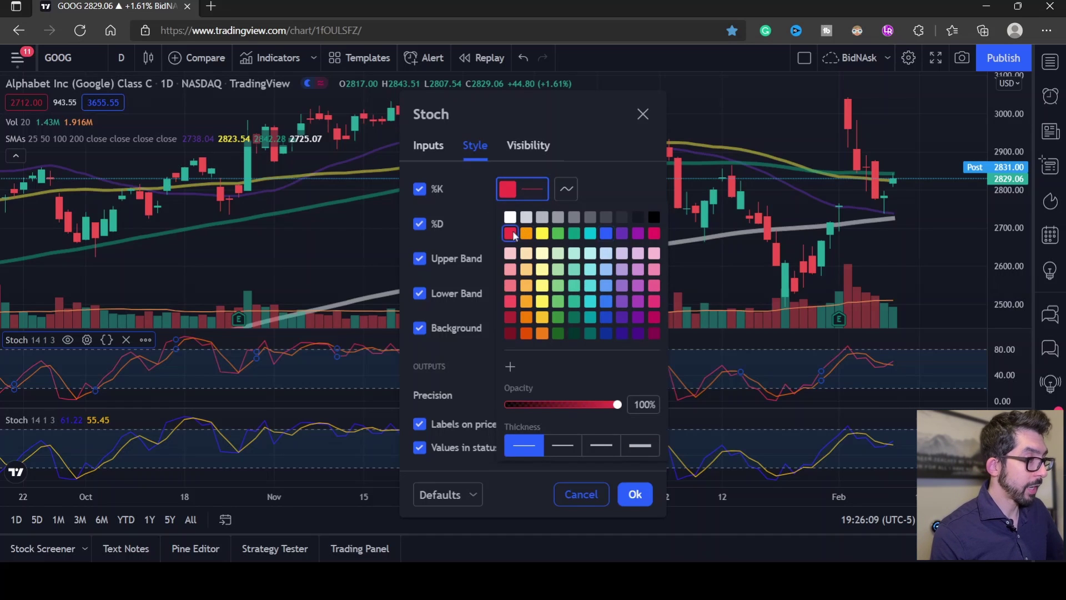
- Set the upper Stochastic's %D line to yellow and its Lower Band value to 32
{"action": "left_click", "coordinate": [588, 186]}
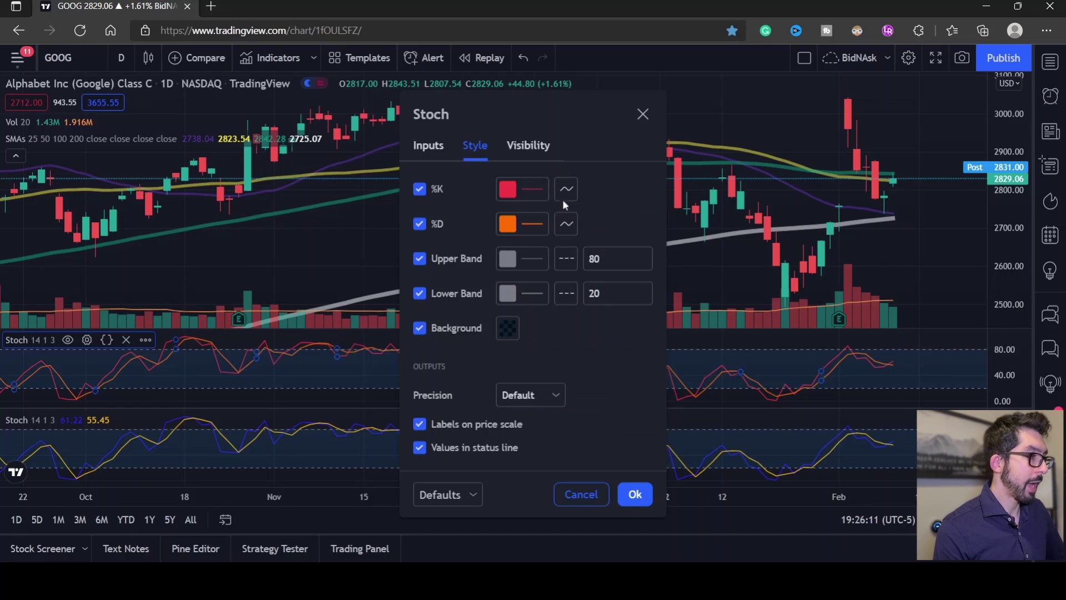
{"action": "left_click", "coordinate": [513, 224]}
{"action": "left_click", "coordinate": [541, 268]}
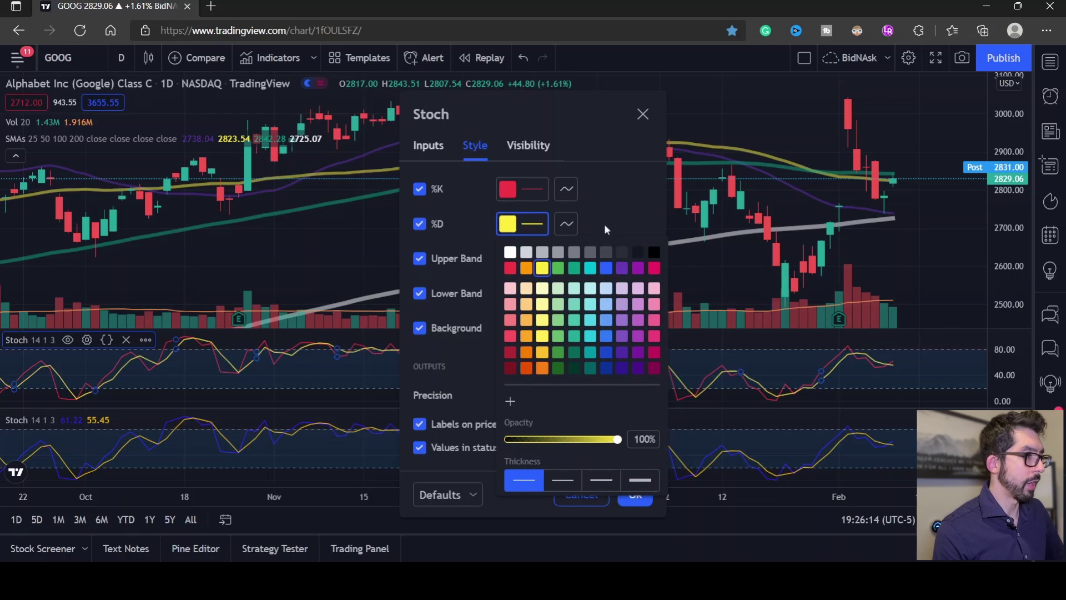
{"action": "left_click", "coordinate": [605, 220]}
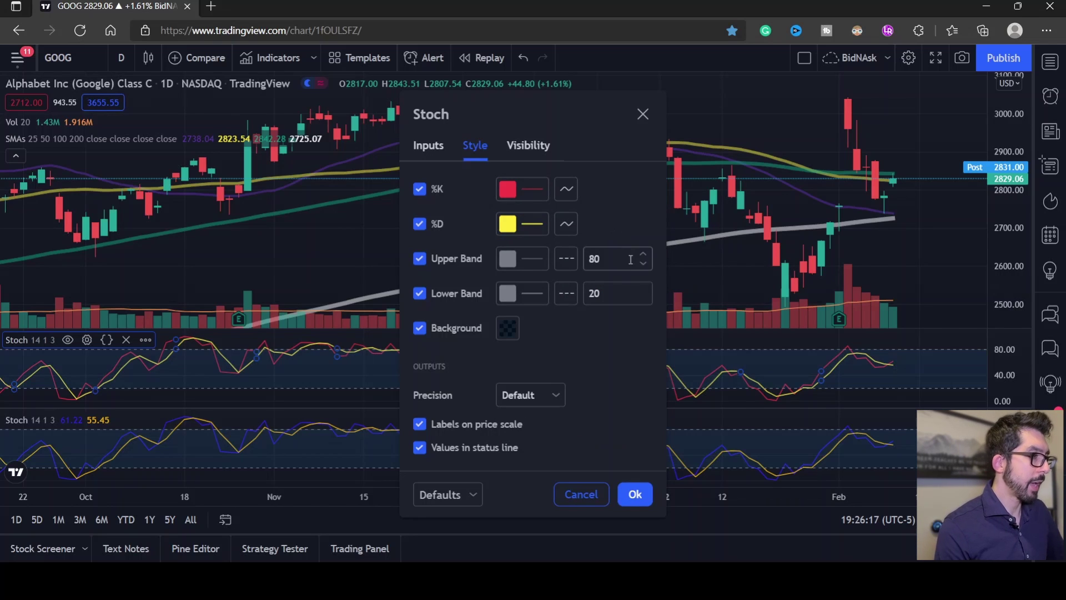
{"action": "left_click", "coordinate": [591, 293]}
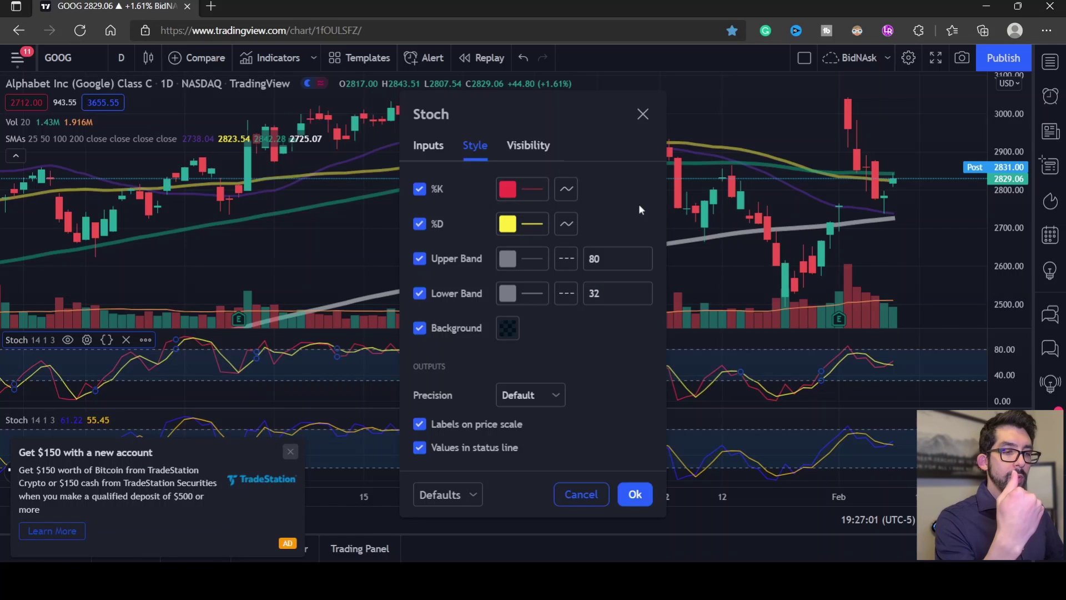
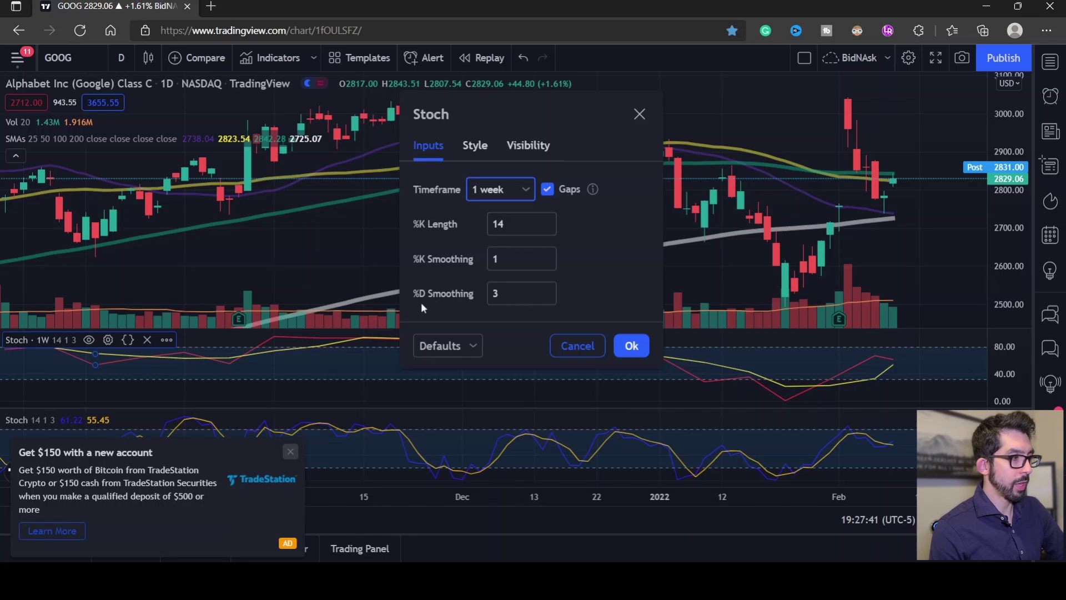
- Set the %K Length of the weekly Stochastic indicator to 19
{"action": "left_click", "coordinate": [512, 224]}
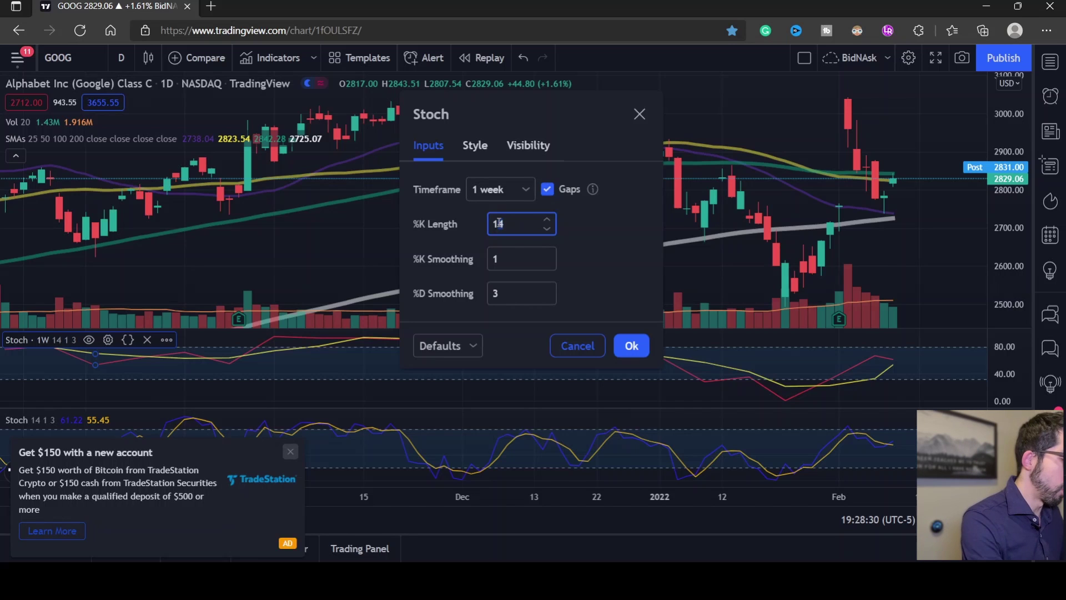
{"action": "key", "text": "Up"}
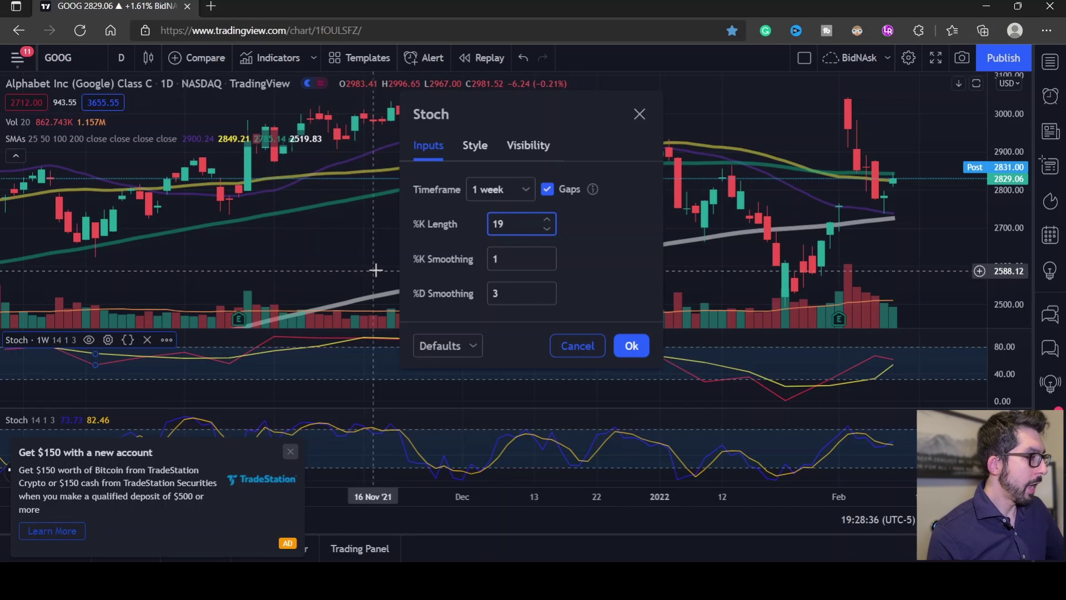
{"action": "key", "text": "Up"}
{"action": "key", "text": "Up"}
{"action": "key", "text": "Up"}
{"action": "key", "text": "Up"}
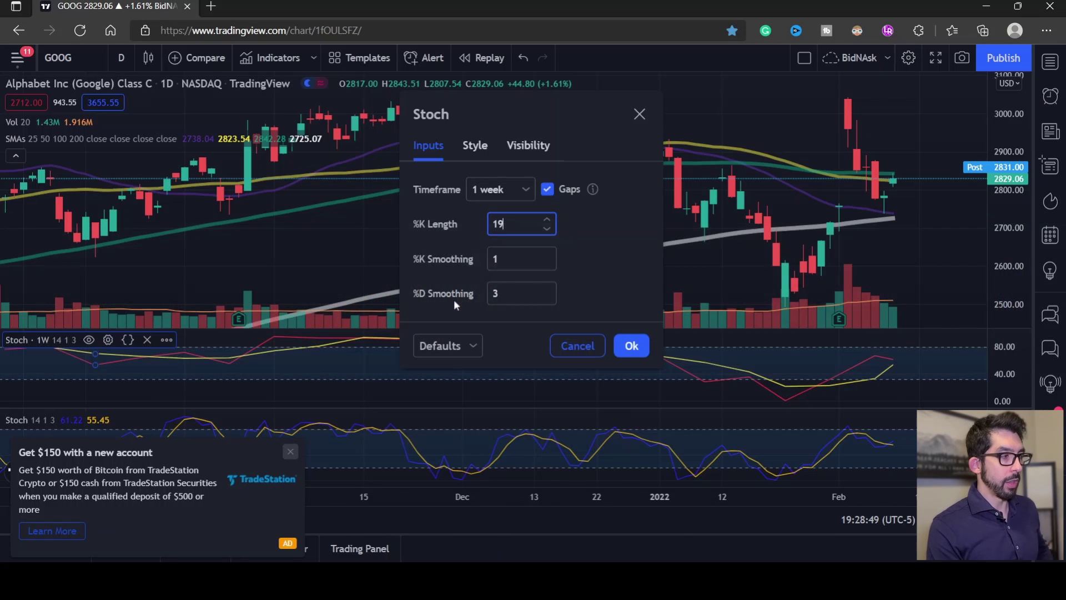
- Set both %D Smoothing and %K Smoothing of the weekly Stochastic to 4 and apply the settings
{"action": "left_click", "coordinate": [498, 294]}
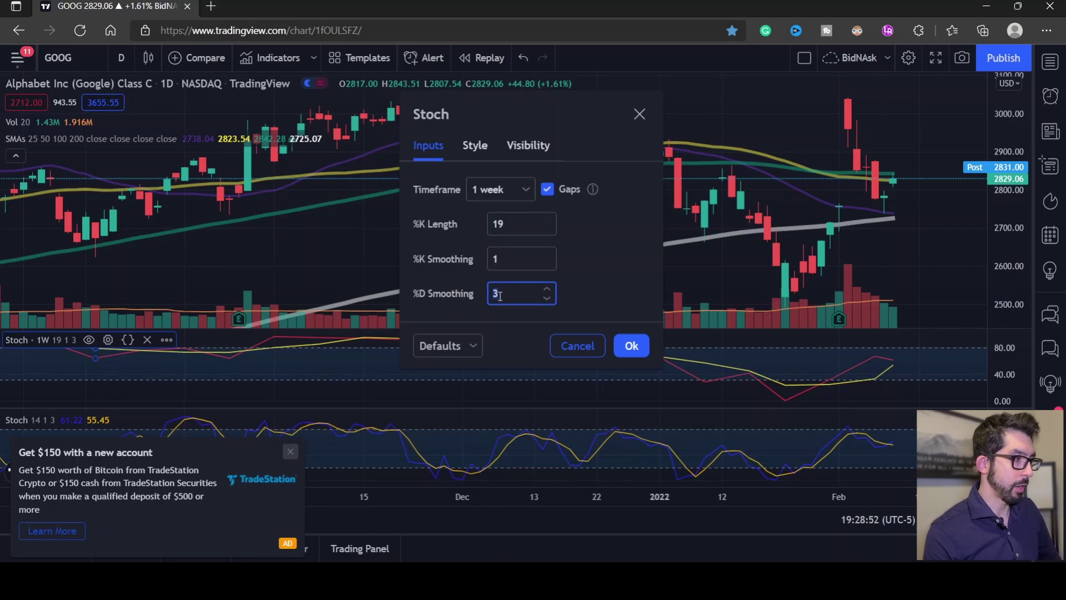
{"action": "left_click", "coordinate": [499, 296]}
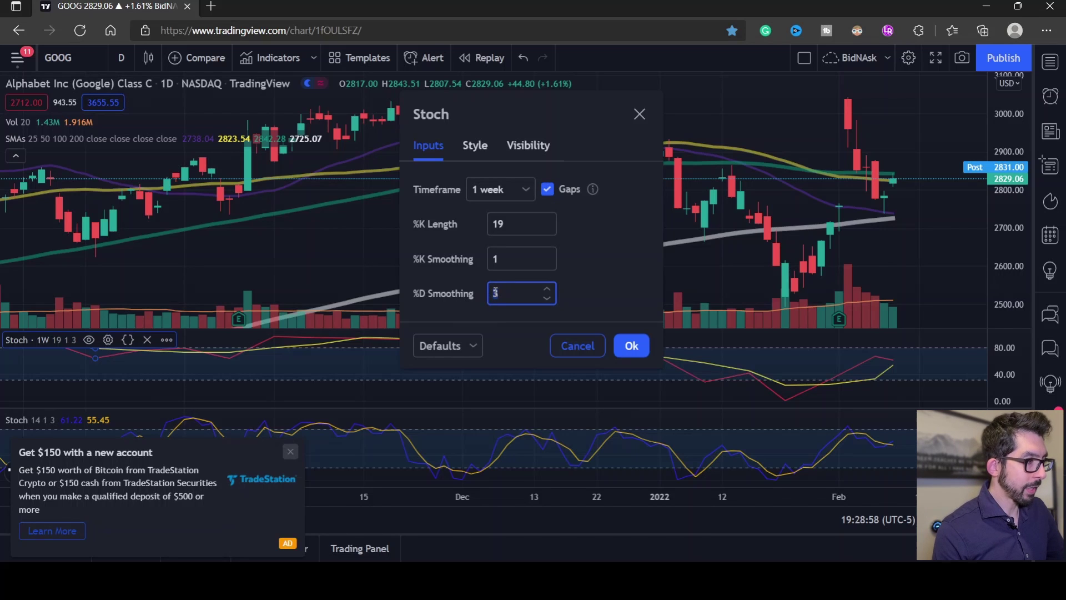
{"action": "key", "text": "BackSpace"}
{"action": "type", "text": "4"}
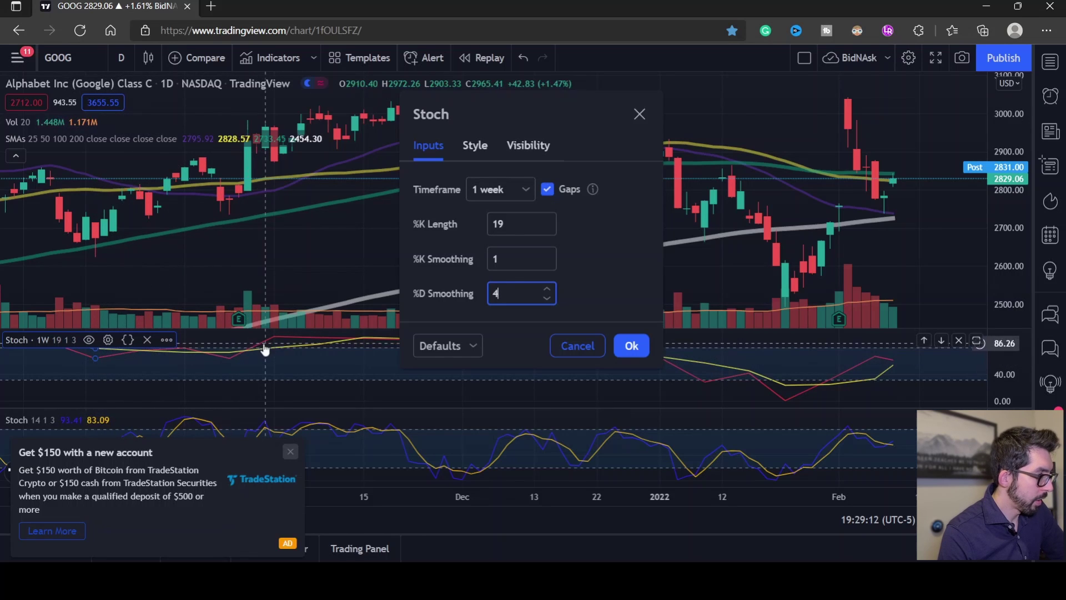
{"action": "left_click", "coordinate": [528, 262]}
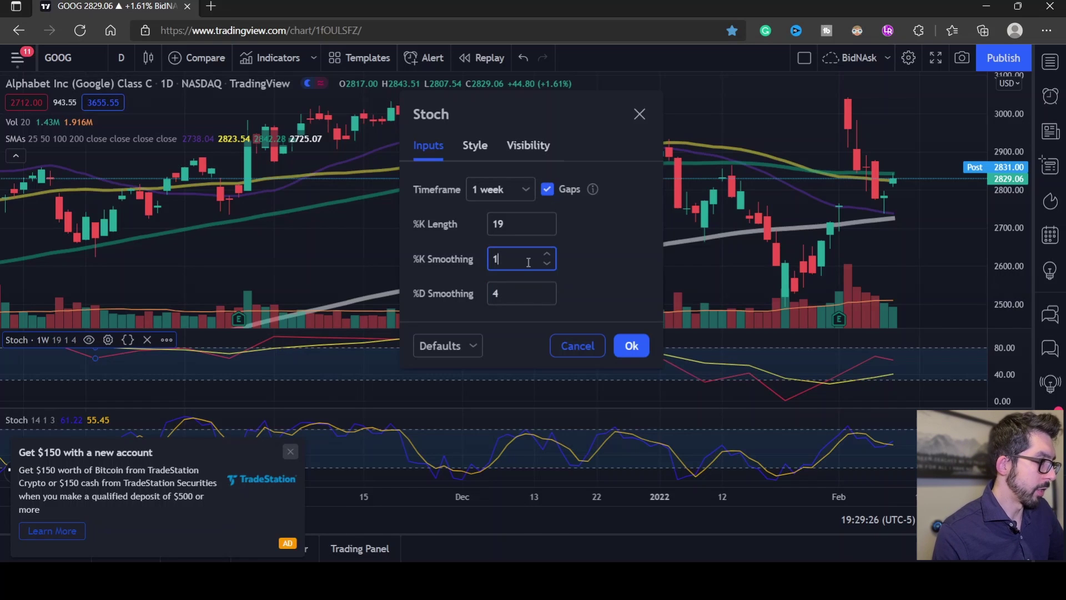
{"action": "key", "text": "BackSpace"}
{"action": "type", "text": "4"}
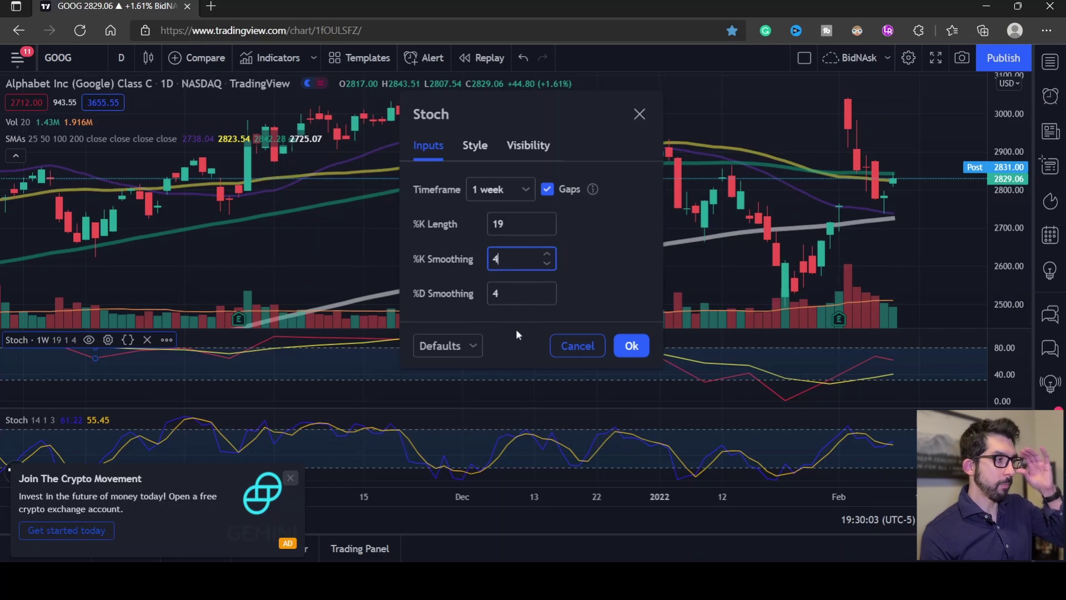
{"action": "left_click", "coordinate": [631, 347]}
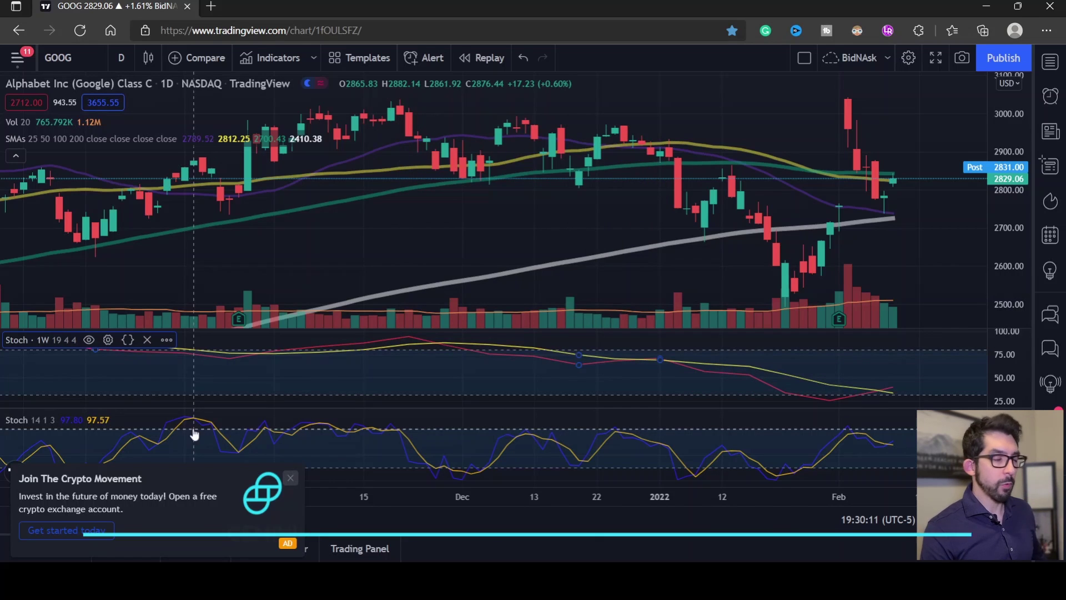
- In the lower Stochastic indicator's style settings, set the %K line to red and the %D line to yellow
{"action": "mouse_move", "coordinate": [88, 429]}
{"action": "left_click", "coordinate": [88, 420]}
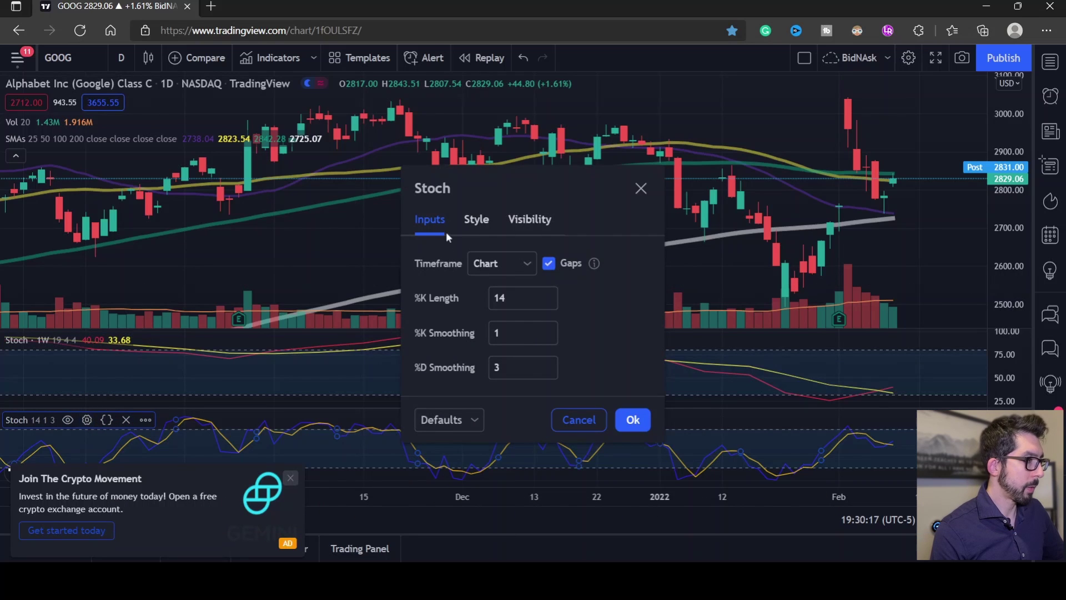
{"action": "left_click", "coordinate": [478, 220]}
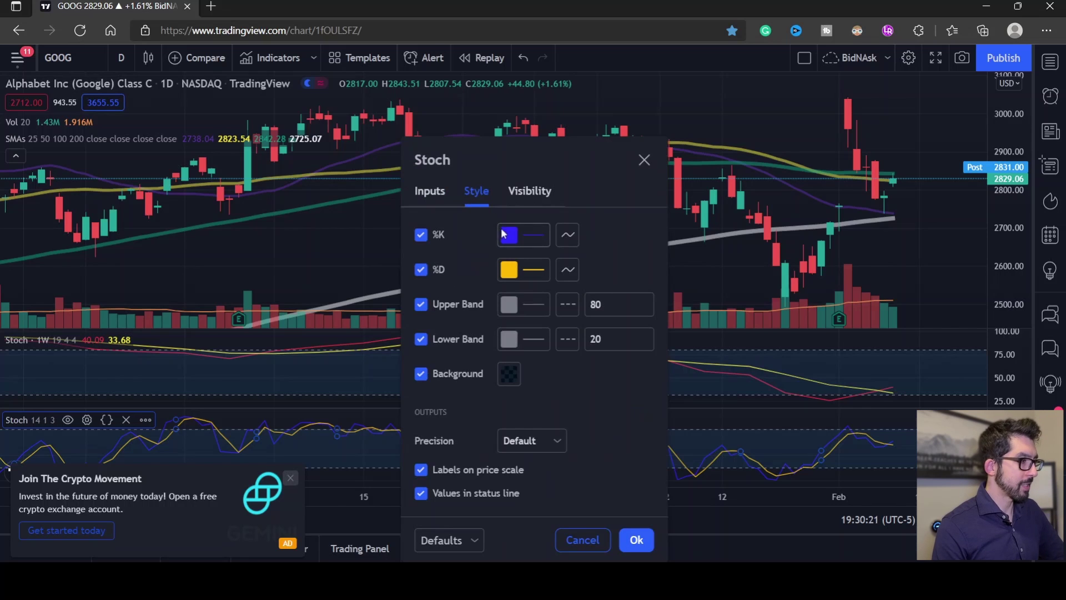
{"action": "left_click", "coordinate": [526, 235]}
{"action": "left_click", "coordinate": [512, 279]}
{"action": "left_click", "coordinate": [593, 232]}
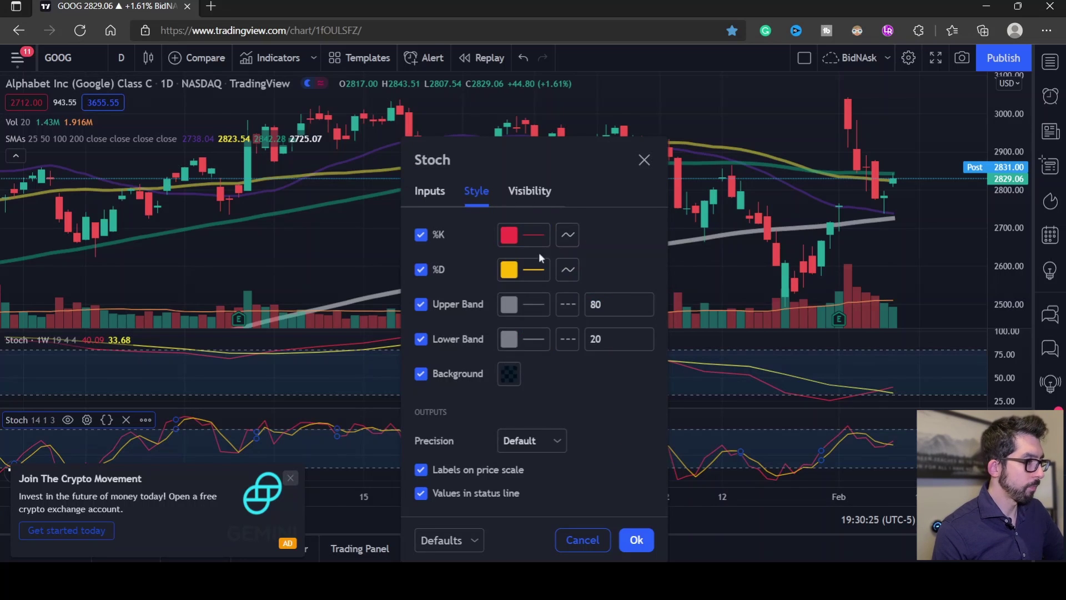
{"action": "left_click", "coordinate": [509, 272]}
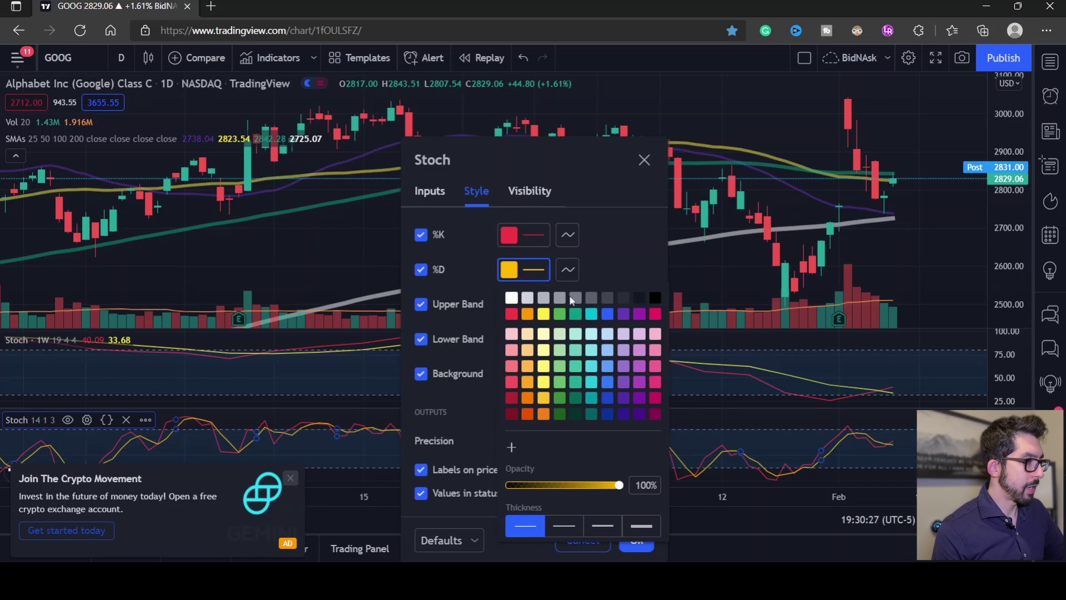
{"action": "left_click", "coordinate": [544, 314]}
{"action": "left_click", "coordinate": [610, 254]}
- Set the Lower Band value of the lower Stochastic indicator to 32
{"action": "left_click", "coordinate": [594, 340]}
{"action": "key", "text": "BackSpace"}
{"action": "key", "text": "BackSpace"}
{"action": "type", "text": "32"}
{"action": "left_click", "coordinate": [614, 254]}
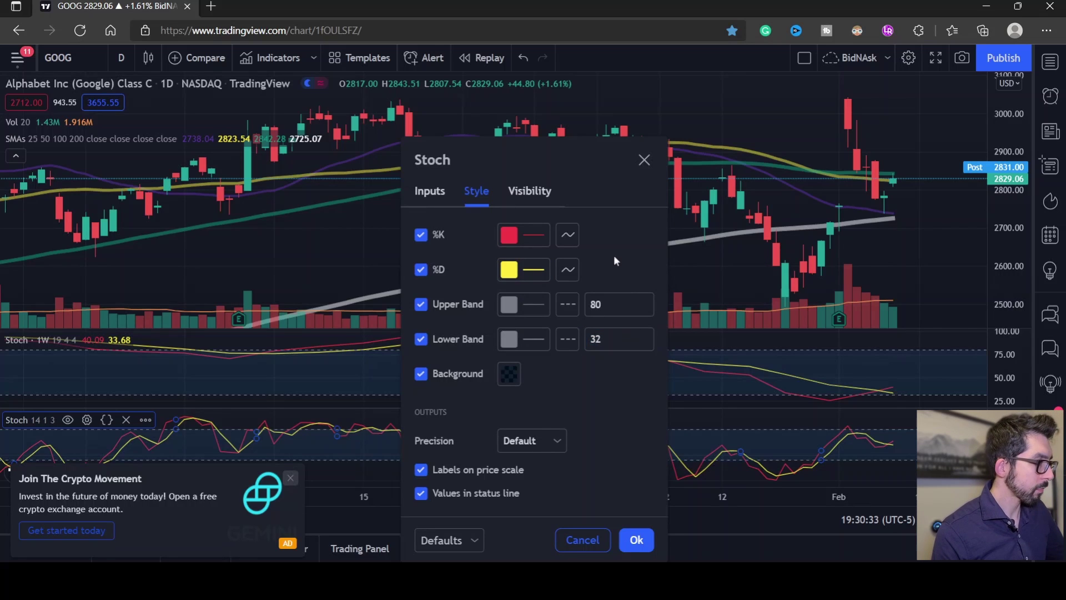
- Set the lower Stochastic's timeframe to 1 day and its %K Smoothing to 3
{"action": "left_click", "coordinate": [426, 195]}
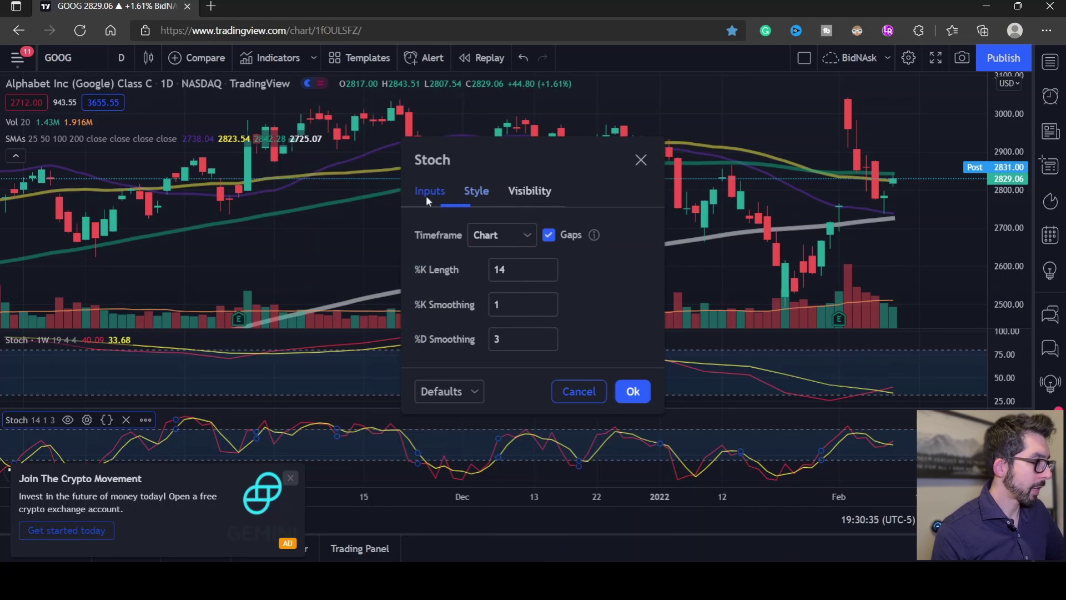
{"action": "left_click", "coordinate": [496, 236]}
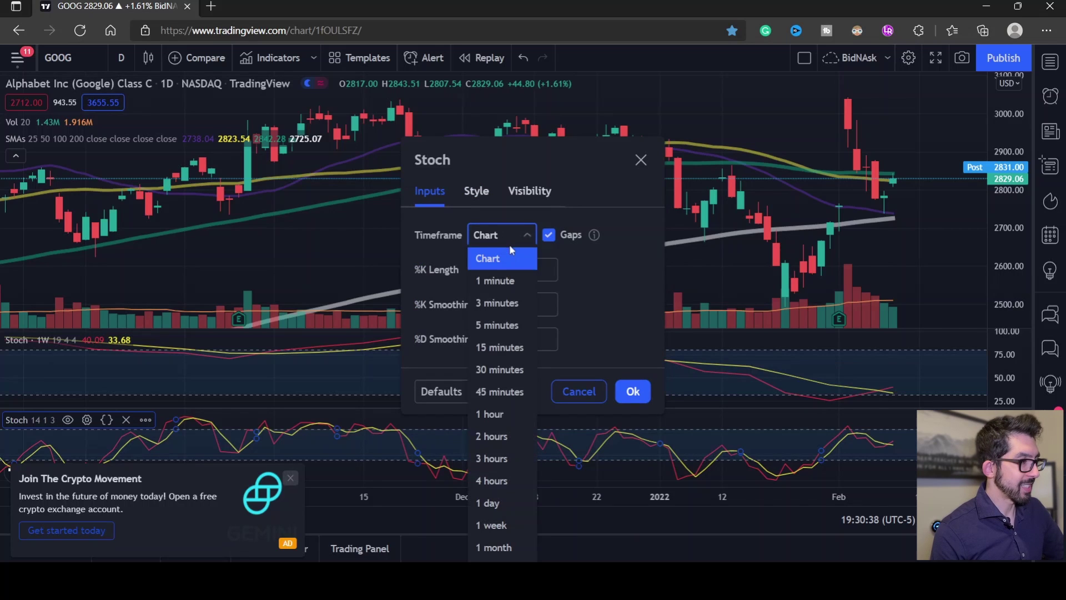
{"action": "left_click", "coordinate": [490, 503]}
{"action": "left_click", "coordinate": [518, 268]}
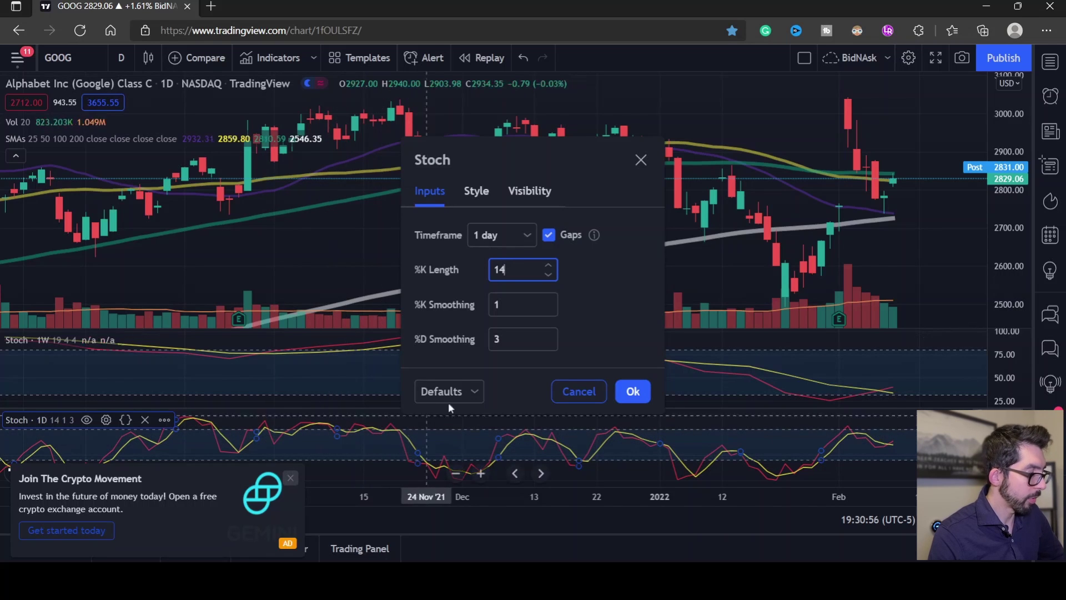
{"action": "left_click", "coordinate": [511, 305]}
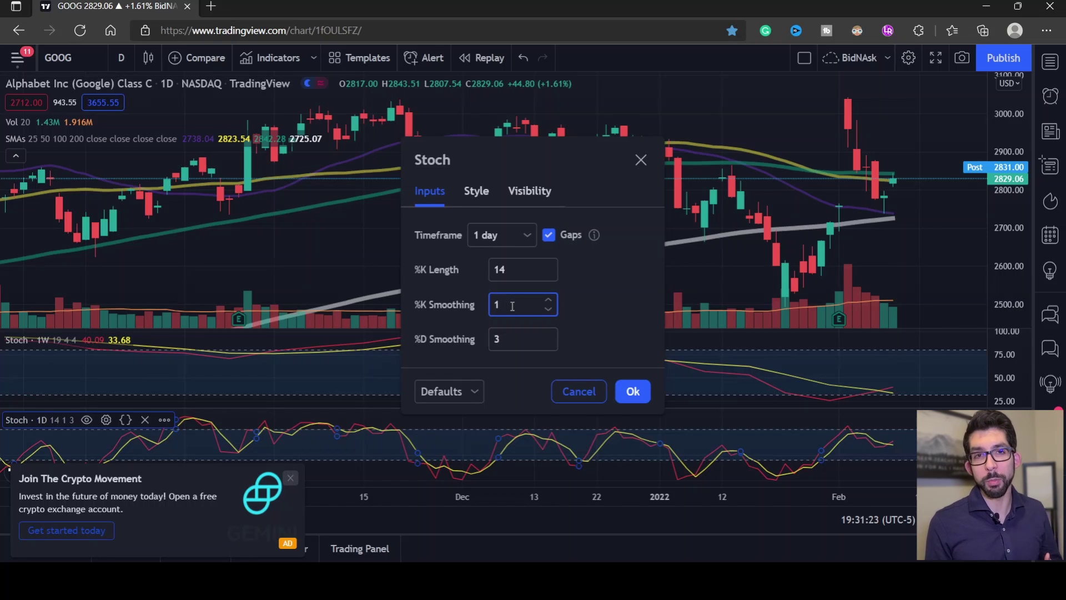
{"action": "key", "text": "BackSpace"}
{"action": "type", "text": "3"}
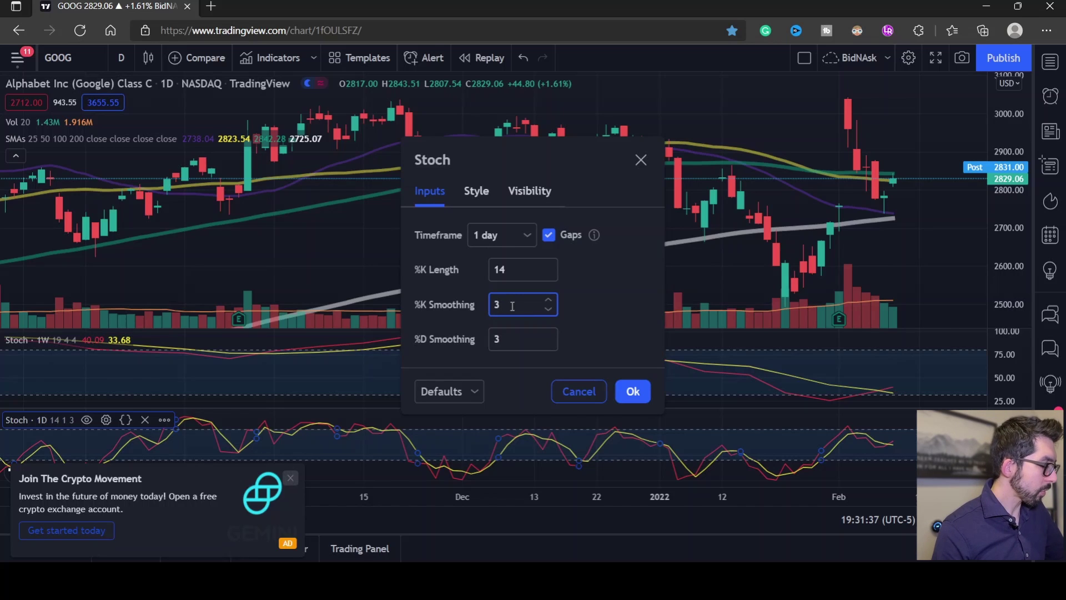
{"action": "left_click", "coordinate": [574, 306]}
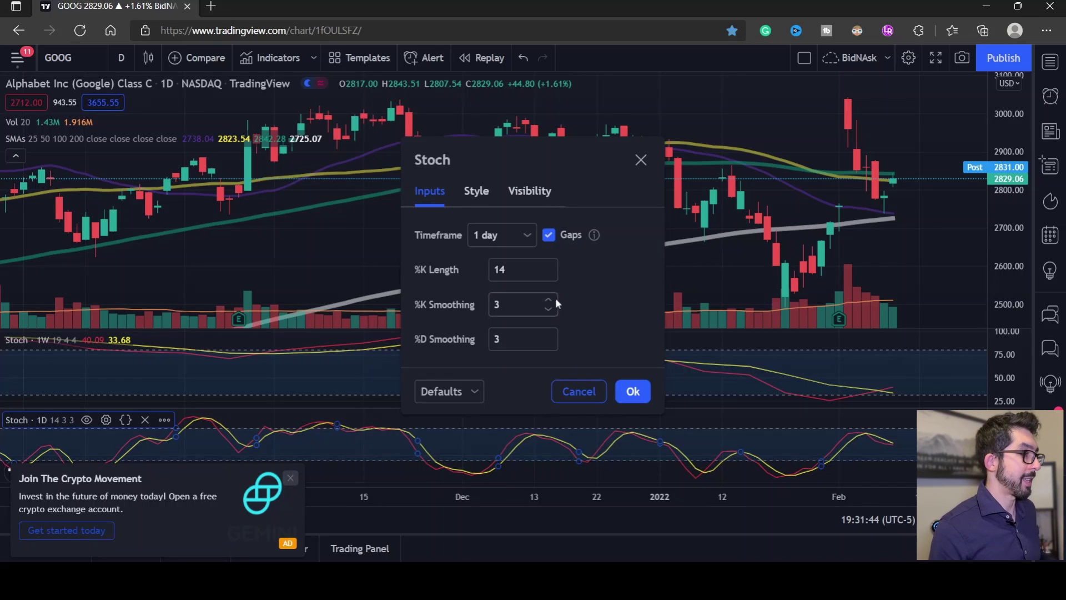
- Set the daily Stochastic's %K Length to 10 and apply the settings
{"action": "left_click", "coordinate": [517, 267]}
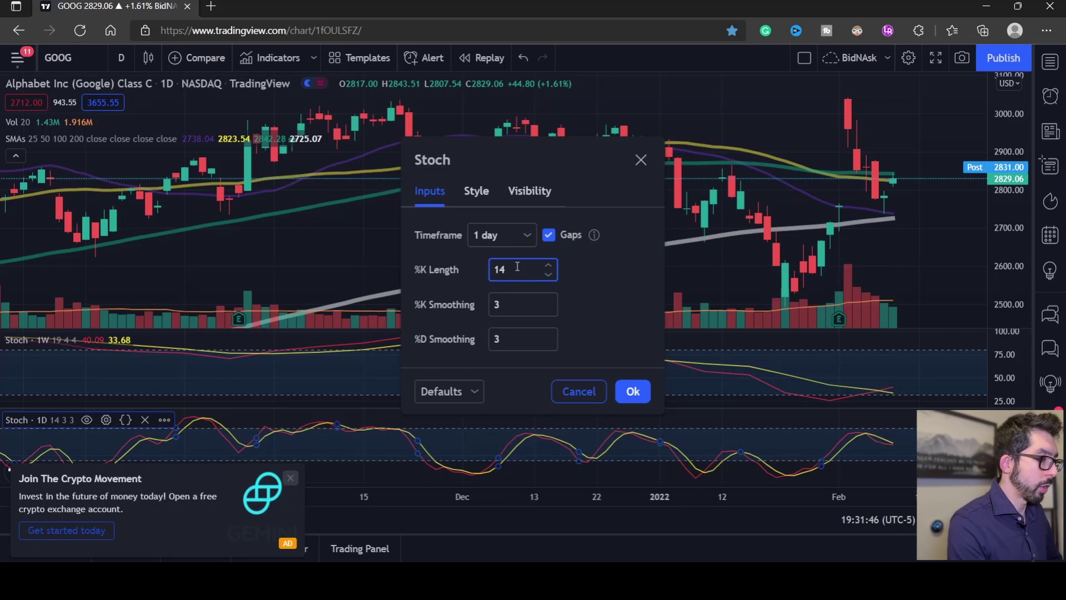
{"action": "type", "text": "0"}
{"action": "left_click", "coordinate": [592, 276]}
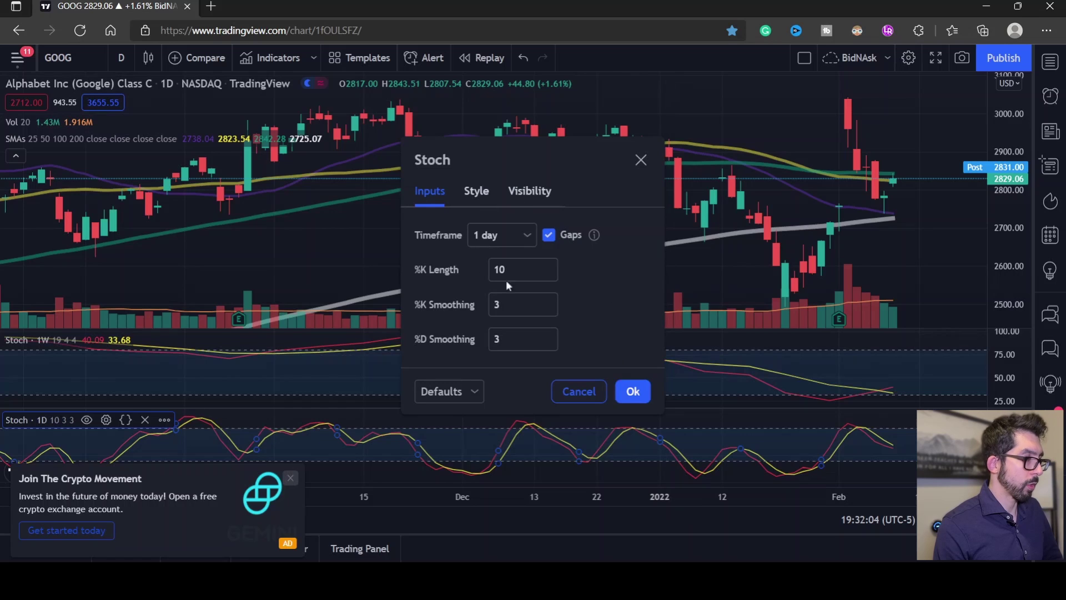
{"action": "left_click", "coordinate": [633, 391]}
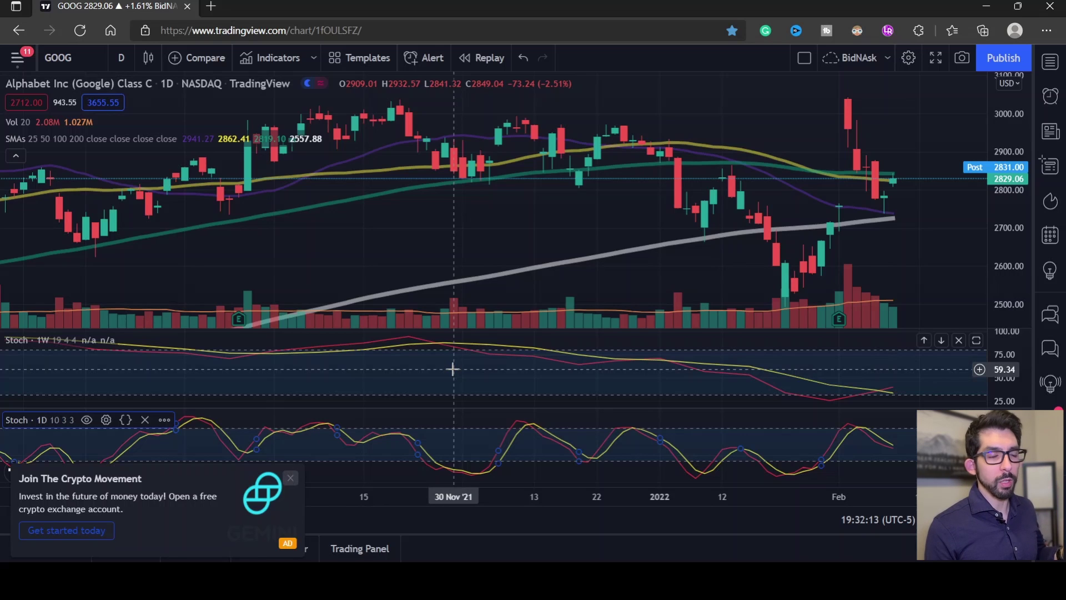
{"action": "mouse_move", "coordinate": [481, 476]}
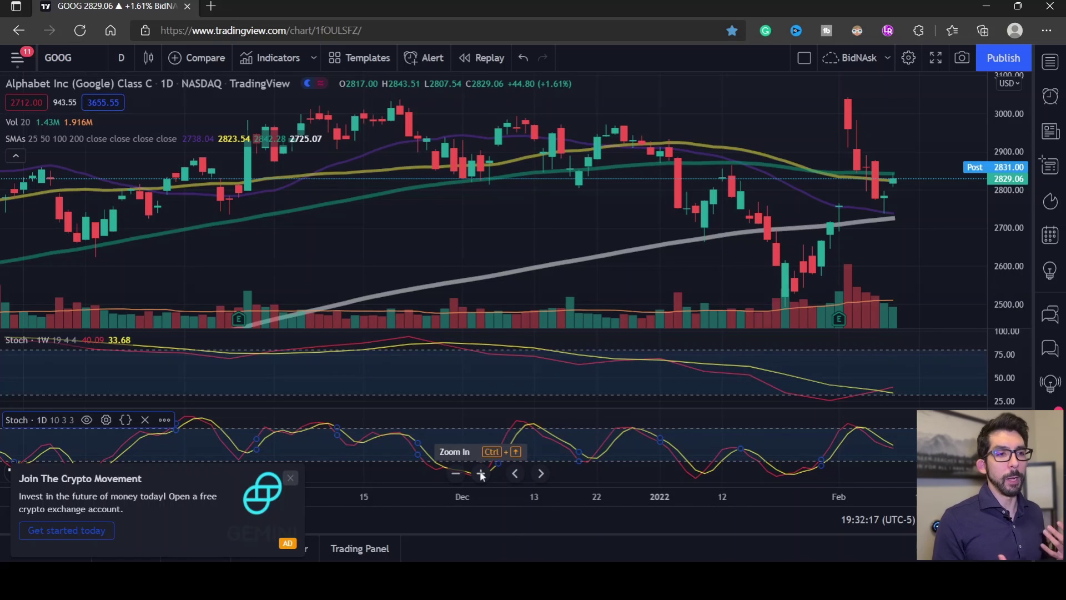